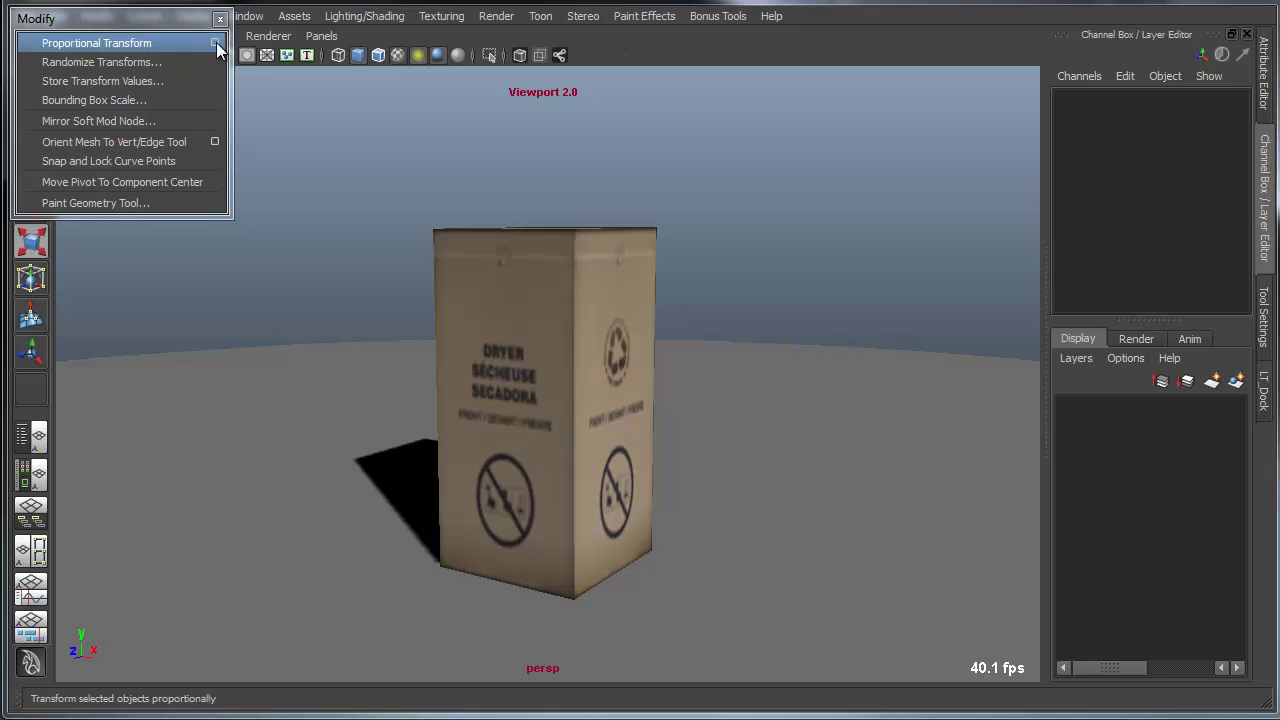
- Open the Proportional Transform options and set the percent to 1
{"action": "left_click", "coordinate": [216, 42]}
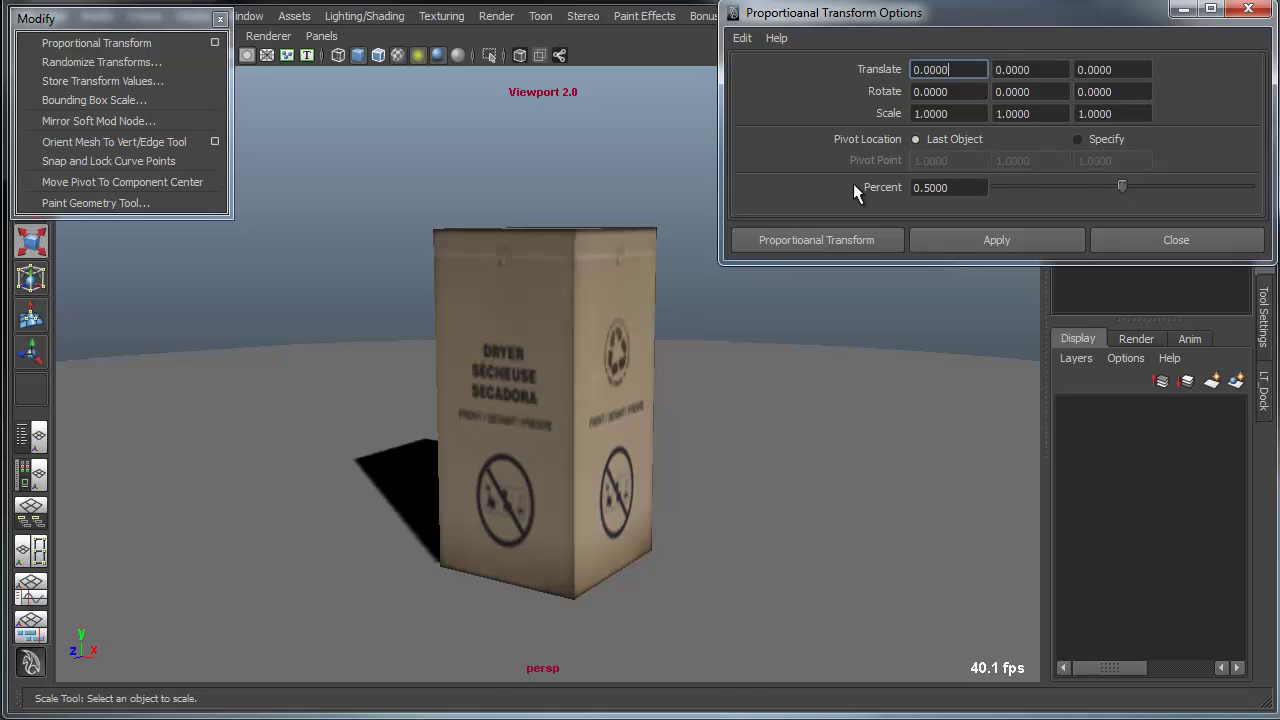
{"action": "double_click", "coordinate": [951, 189]}
{"action": "type", "text": "1"}
{"action": "key", "text": "Return"}
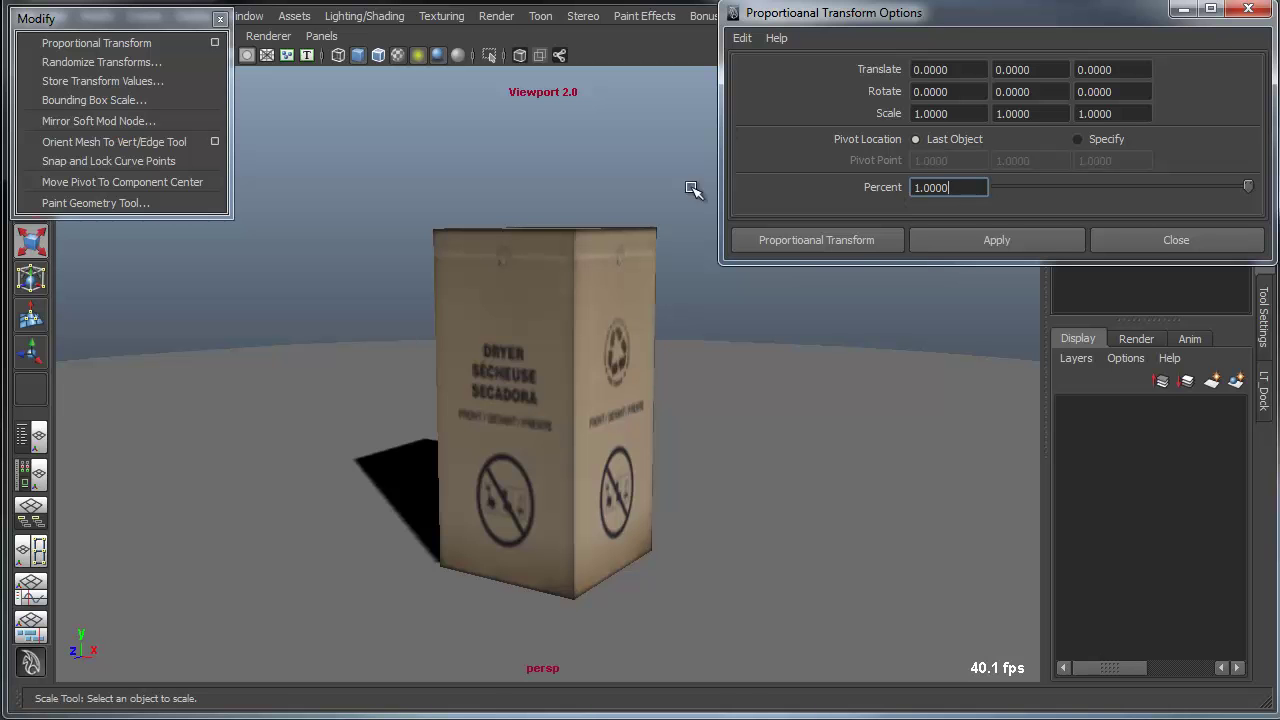
- Scale the dryer box by 1.25 in Y with one application of Proportional Transform
{"action": "left_click", "coordinate": [650, 340]}
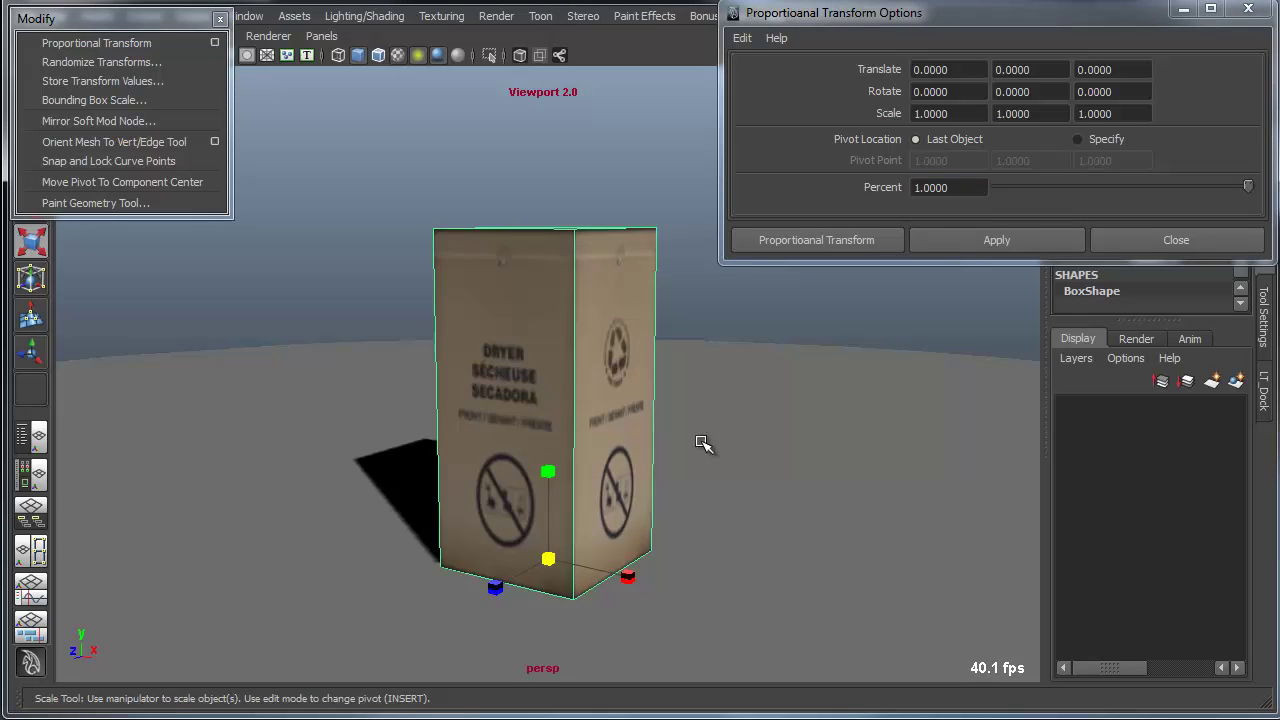
{"action": "left_click_drag", "start_coordinate": [951, 11], "coordinate": [959, 0]}
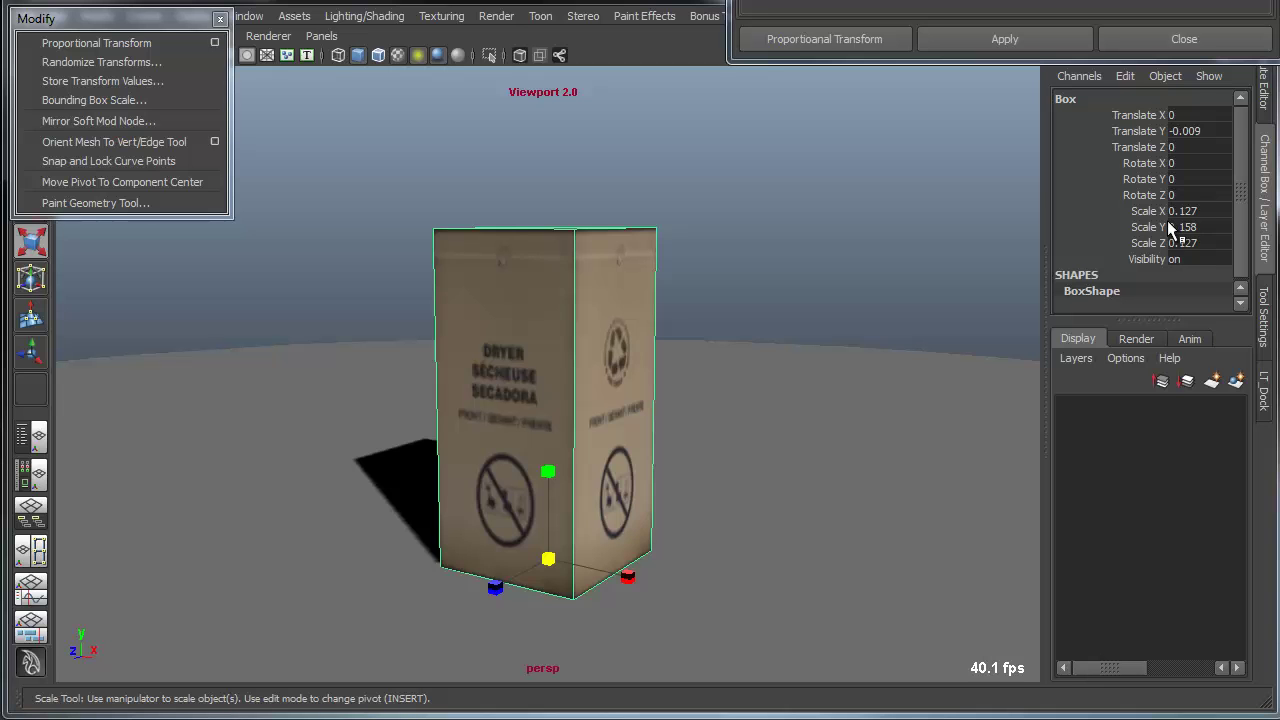
{"action": "left_click_drag", "start_coordinate": [1010, 0], "coordinate": [1000, 16]}
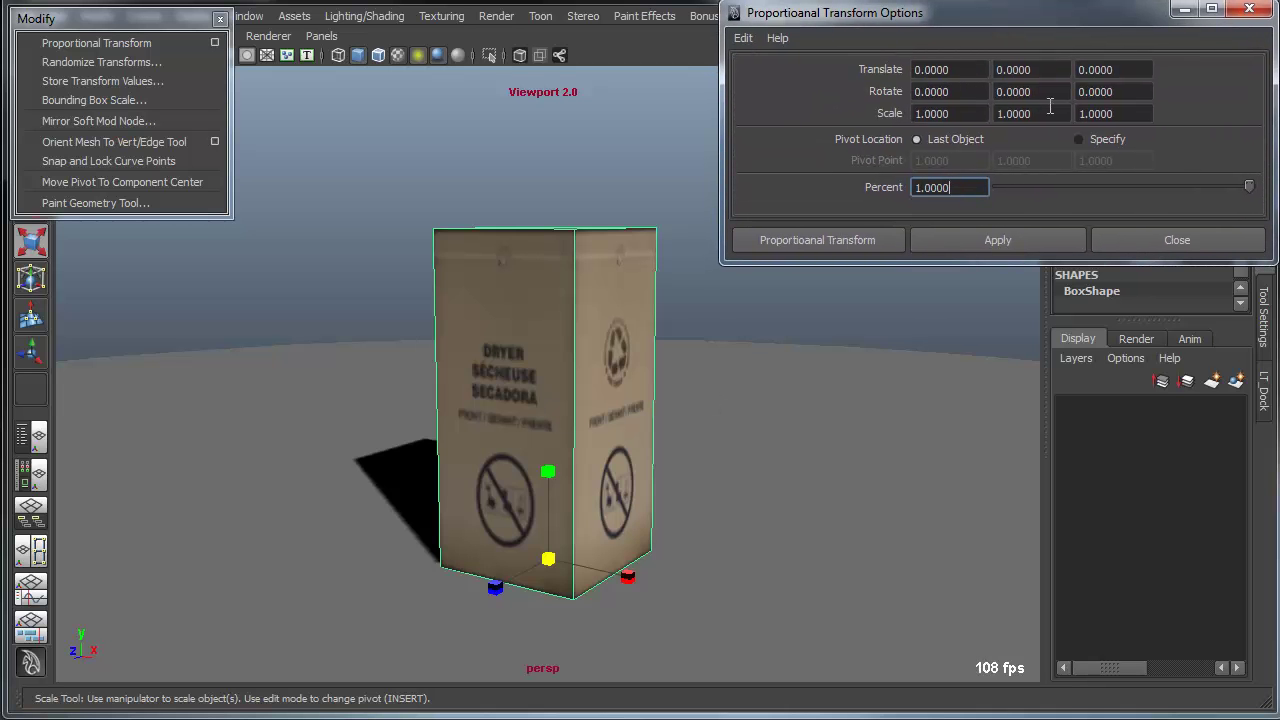
{"action": "left_click", "coordinate": [1046, 114]}
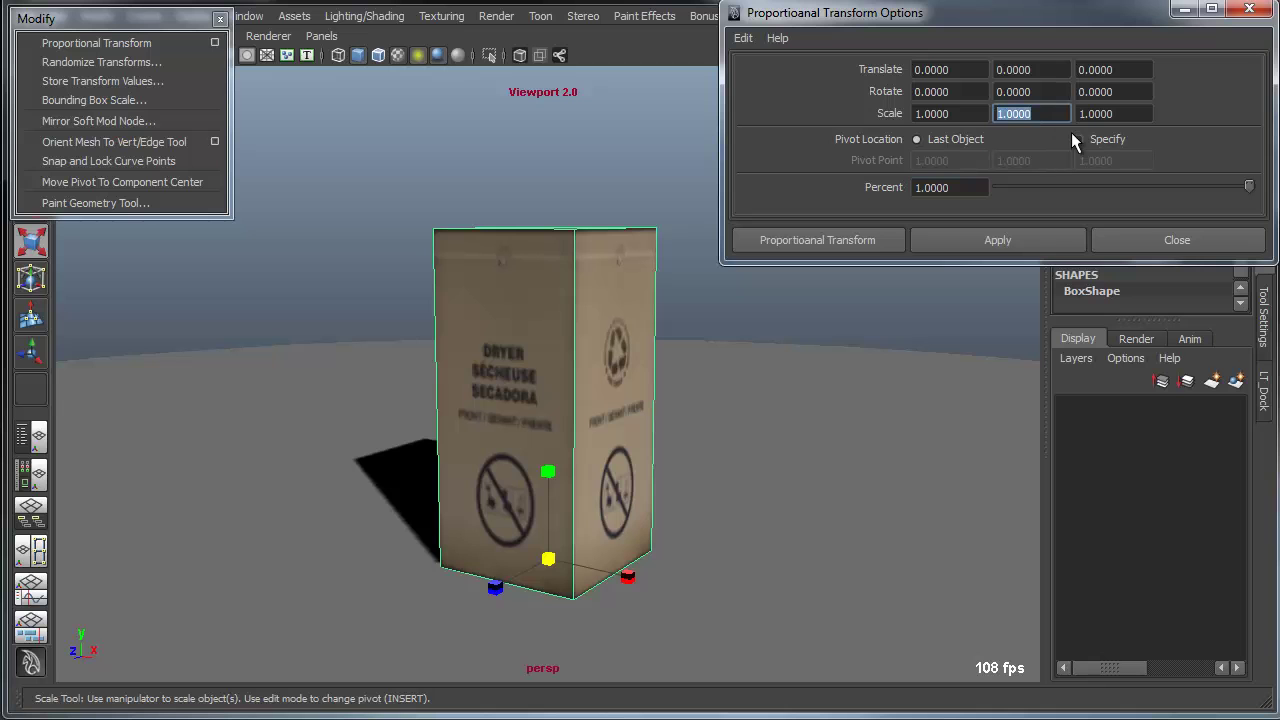
{"action": "type", "text": "1.25"}
{"action": "left_click", "coordinate": [995, 240]}
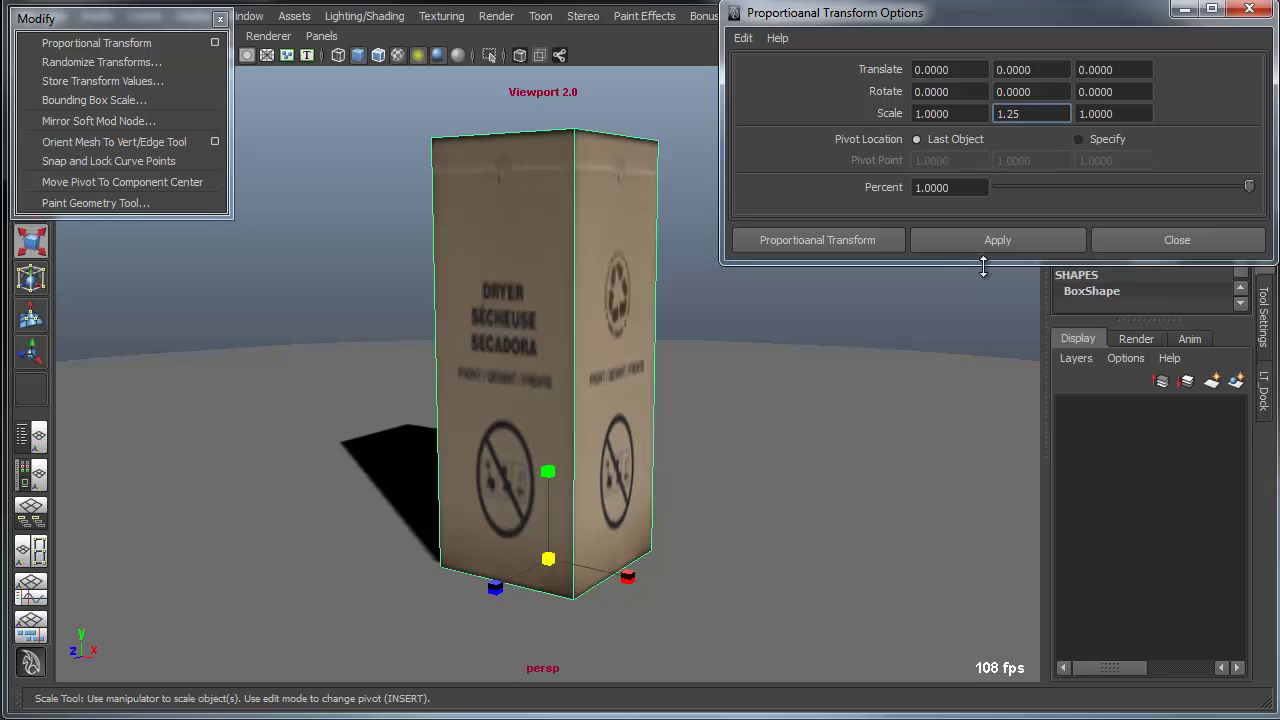
- Apply the 1.25 Y scale to the box three more times
{"action": "right_click_drag", "start_coordinate": [872, 414], "coordinate": [682, 436], "text": "alt"}
{"action": "middle_click_drag", "start_coordinate": [682, 436], "coordinate": [685, 520], "text": "alt"}
{"action": "left_click", "coordinate": [1013, 245]}
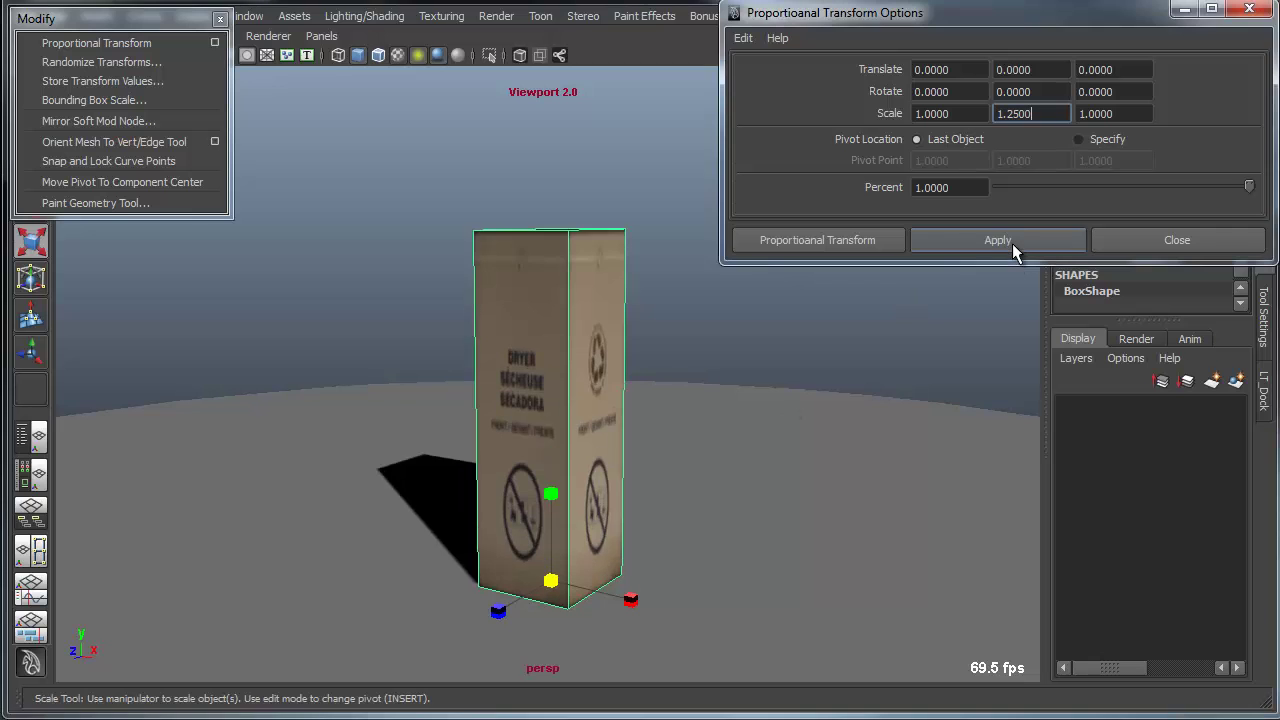
{"action": "left_click", "coordinate": [1013, 250]}
{"action": "scroll", "coordinate": [862, 360], "scroll_direction": "up", "scroll_amount": 4}
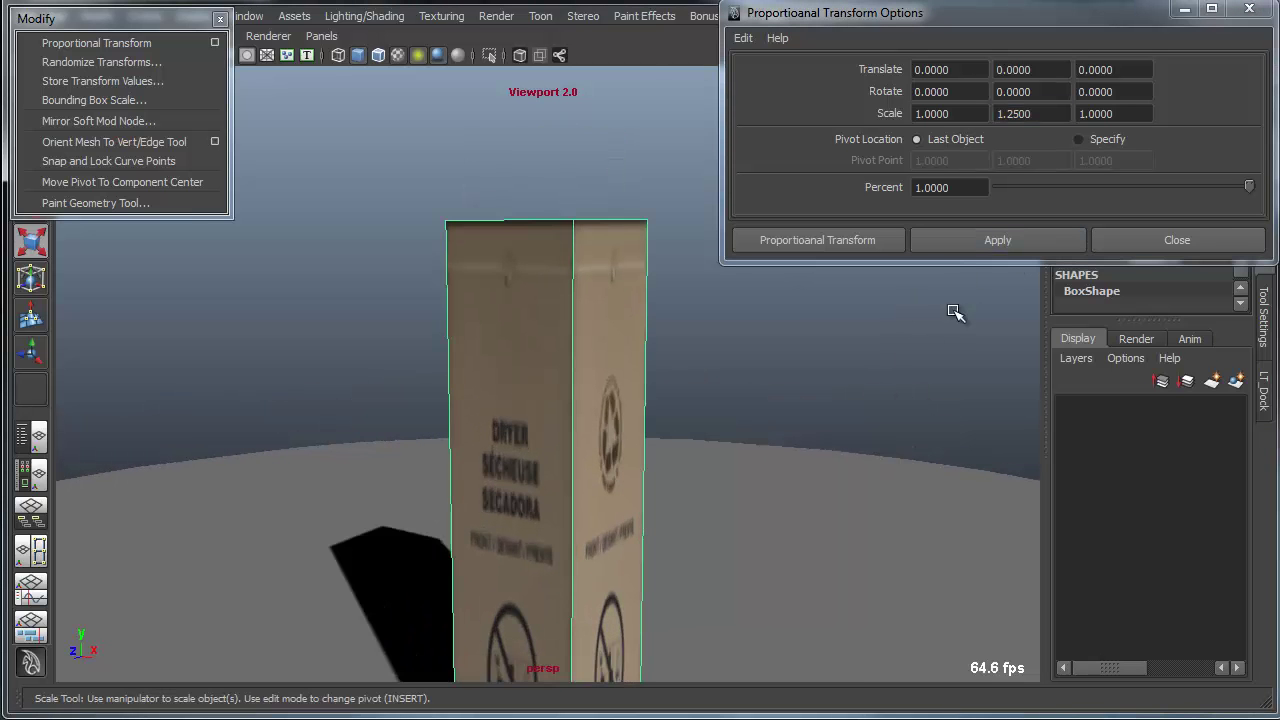
{"action": "left_click", "coordinate": [987, 243]}
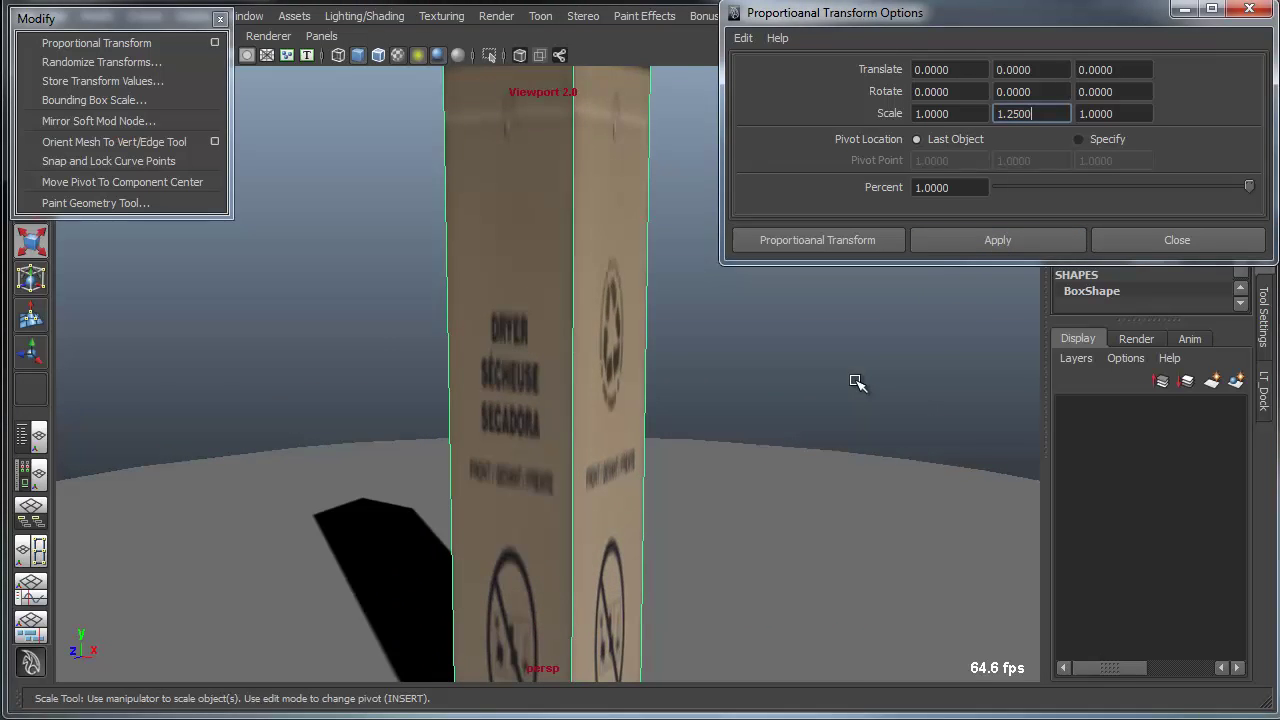
{"action": "scroll", "coordinate": [854, 380], "scroll_direction": "down", "scroll_amount": 3}
- Set the proportional Y scale to 0.75 and apply it to the box four times
{"action": "left_click_drag", "start_coordinate": [1063, 118], "coordinate": [918, 115]}
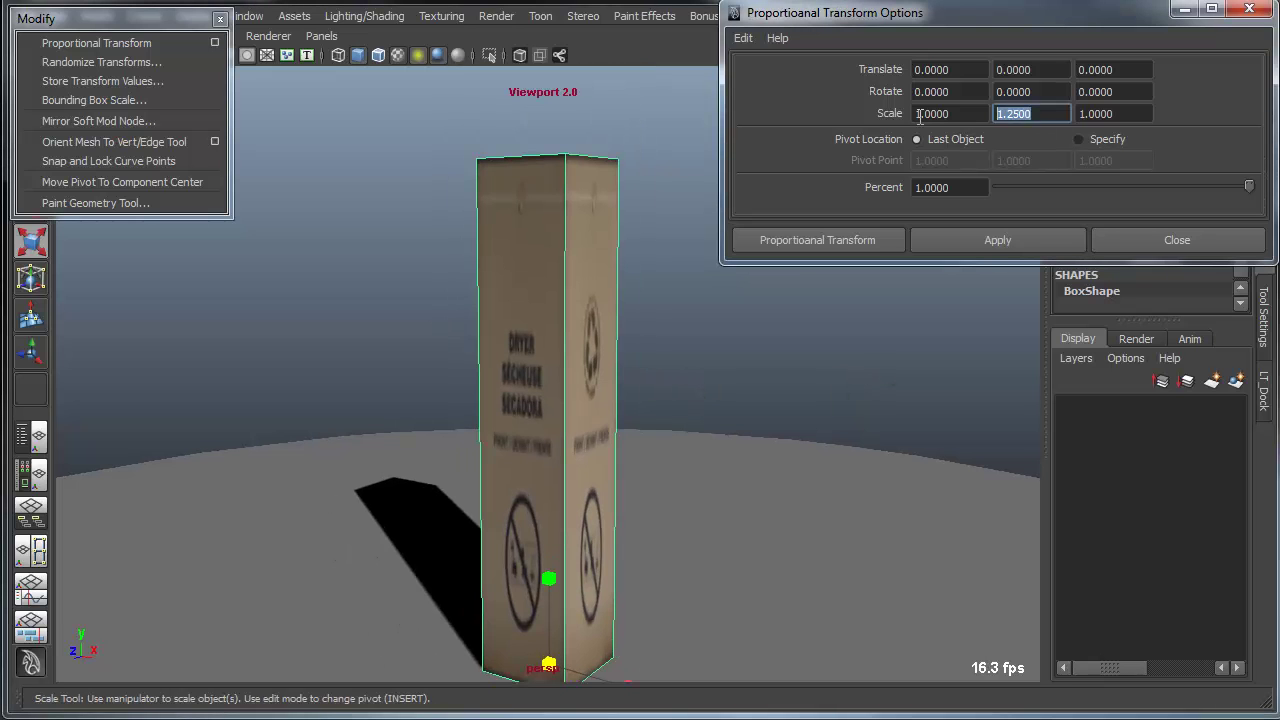
{"action": "type", "text": ".75"}
{"action": "left_click", "coordinate": [1002, 241]}
{"action": "left_click", "coordinate": [1002, 241]}
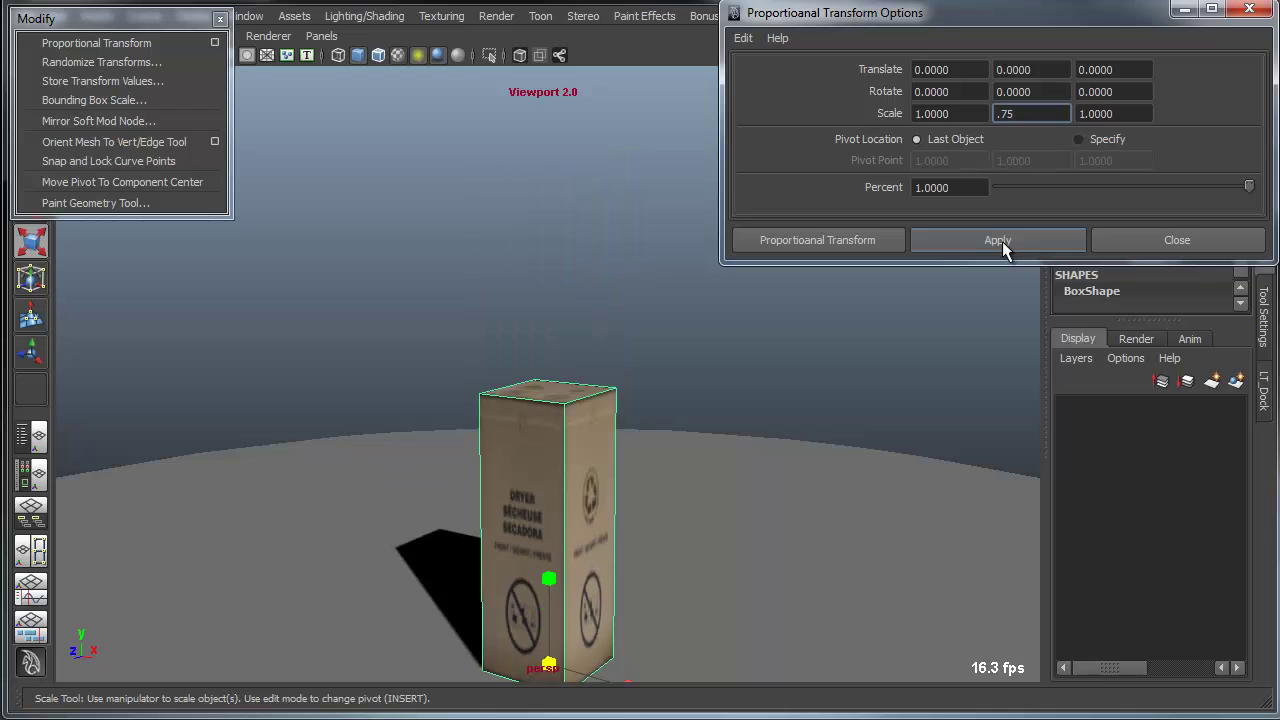
{"action": "left_click", "coordinate": [1002, 241]}
{"action": "left_click", "coordinate": [1002, 241]}
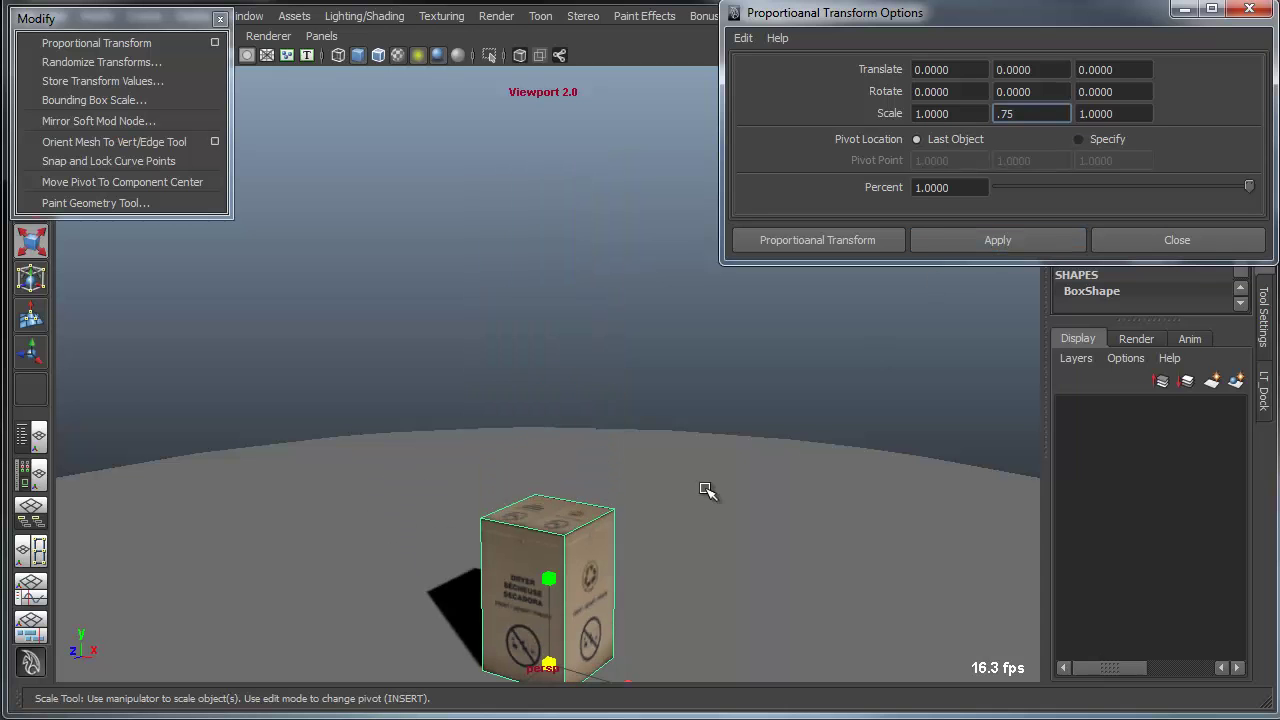
{"action": "middle_click_drag", "start_coordinate": [674, 486], "coordinate": [674, 291], "text": "alt"}
{"action": "right_click_drag", "start_coordinate": [674, 291], "coordinate": [856, 444], "text": "alt"}
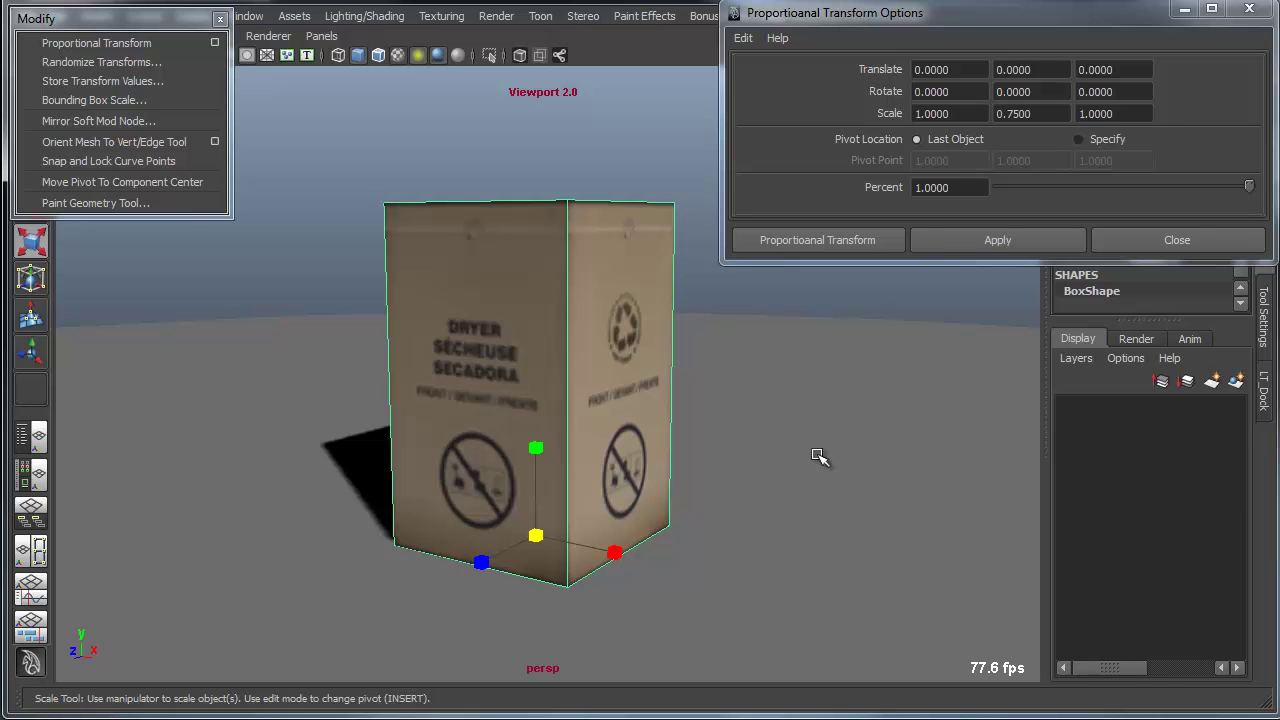
- Move the box to about X -10.2 and make three duplicates in a row along X, spaced about 7.85 units apart
{"action": "right_click_drag", "start_coordinate": [791, 452], "coordinate": [491, 440], "text": "alt"}
{"action": "left_click_drag", "start_coordinate": [491, 440], "coordinate": [536, 452], "text": "alt"}
{"action": "key", "text": "w"}
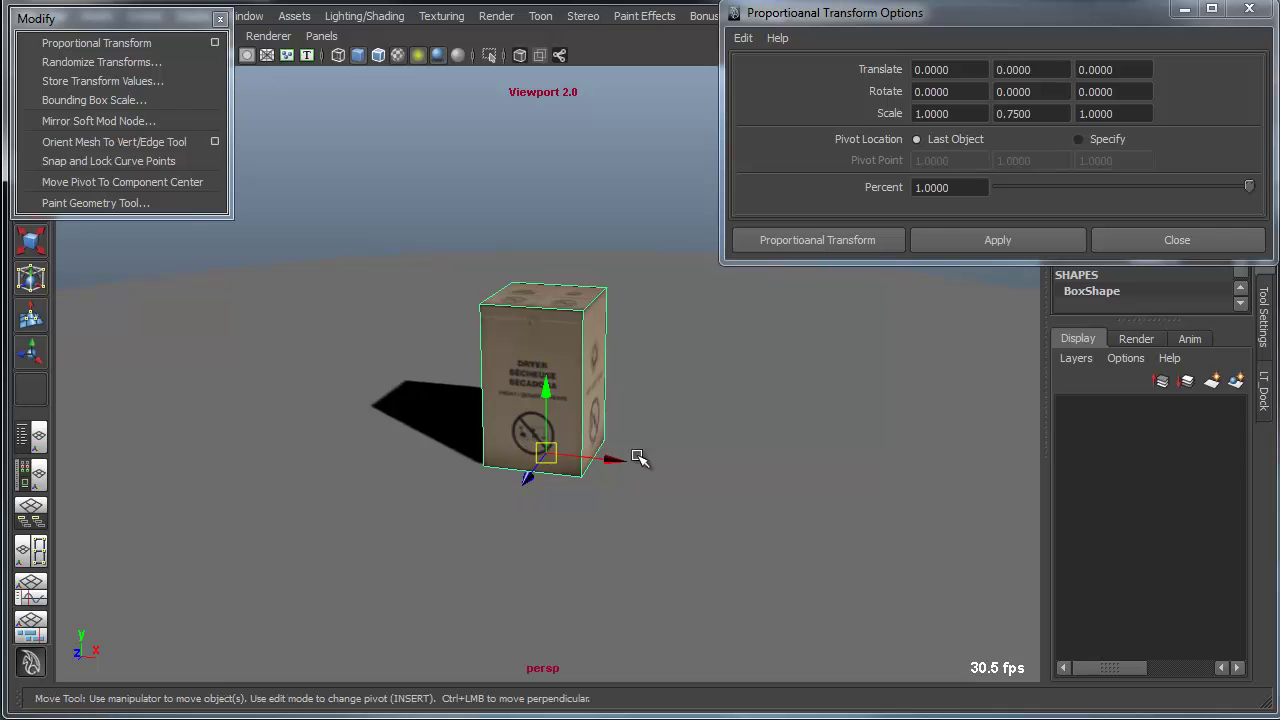
{"action": "left_click_drag", "start_coordinate": [624, 459], "coordinate": [537, 443]}
{"action": "key", "text": "ctrl+d"}
{"action": "key", "text": "shift+d"}
{"action": "key", "text": "shift+d"}
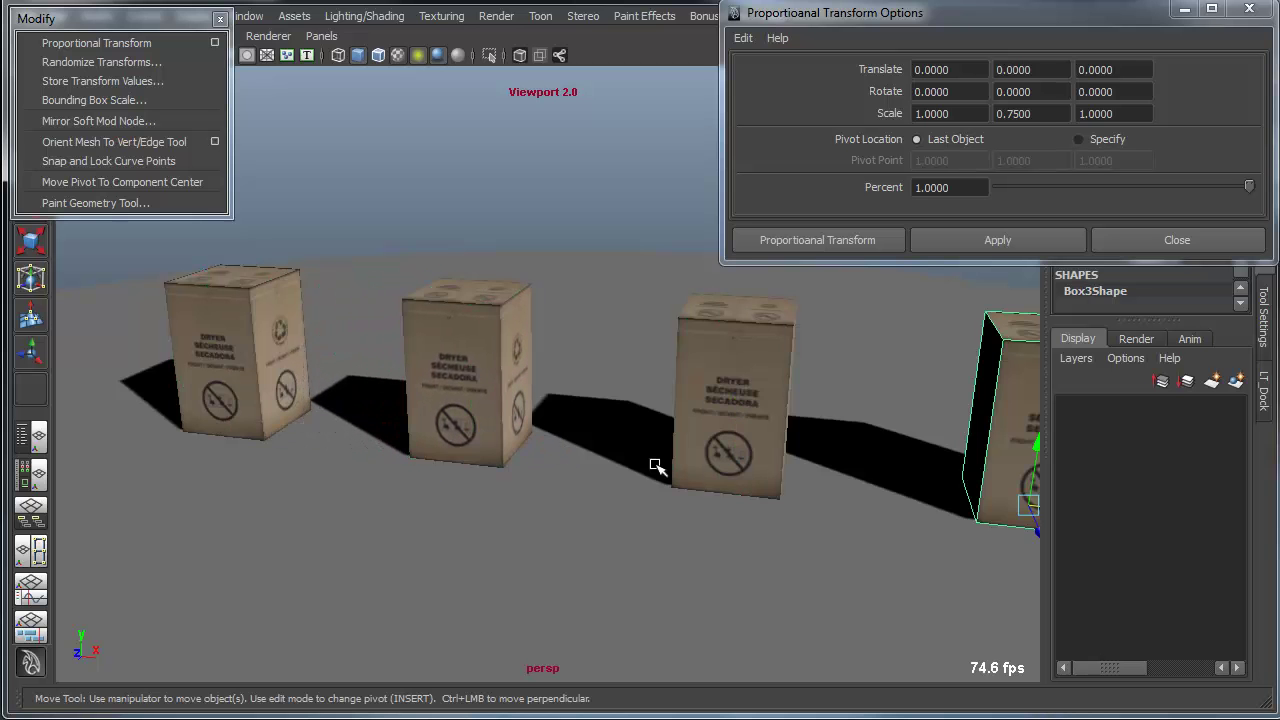
- Select all four boxes in order along the row, from the newest duplicate to the original box last
{"action": "left_click_drag", "start_coordinate": [717, 474], "coordinate": [629, 483], "text": "alt"}
{"action": "right_click_drag", "start_coordinate": [629, 483], "coordinate": [429, 448], "text": "alt"}
{"action": "mouse_move", "coordinate": [429, 448]}
{"action": "left_mouse_down", "text": "alt"}
{"action": "mouse_move", "coordinate": [500, 442]}
{"action": "mouse_move", "coordinate": [449, 443]}
{"action": "left_mouse_up", "text": "alt"}
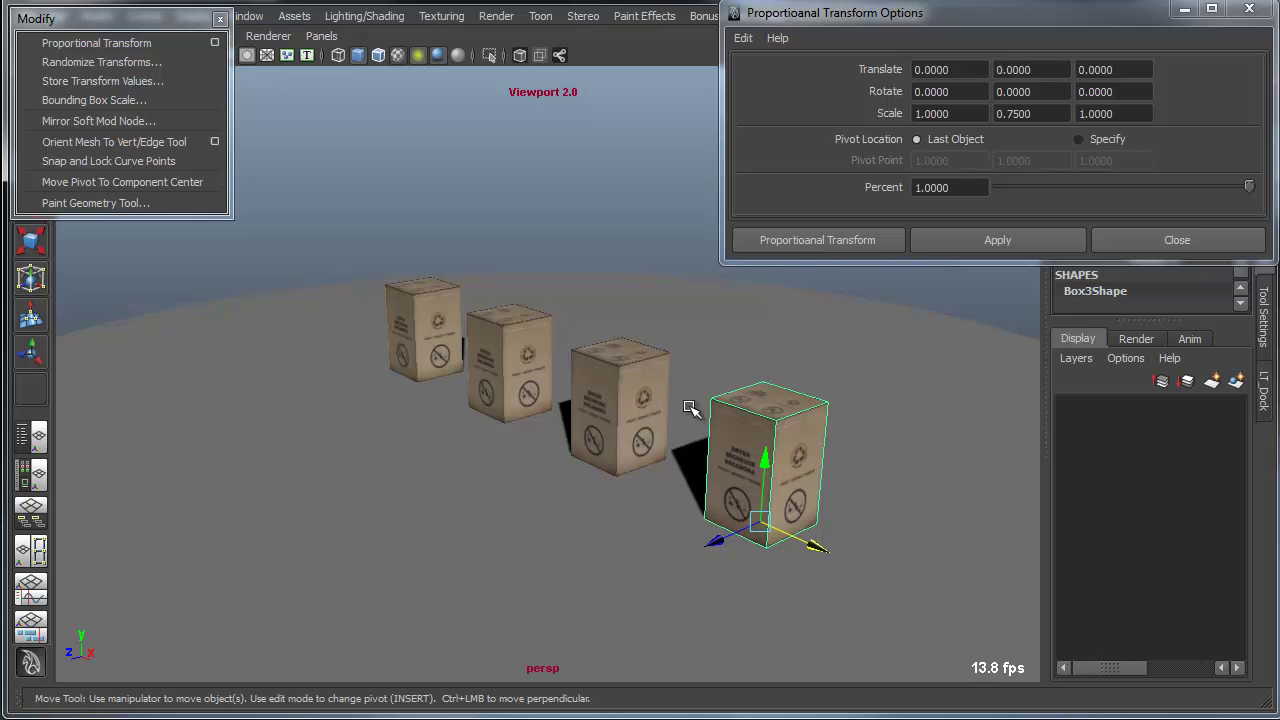
{"action": "left_click", "coordinate": [632, 385]}
{"action": "left_click", "coordinate": [508, 326]}
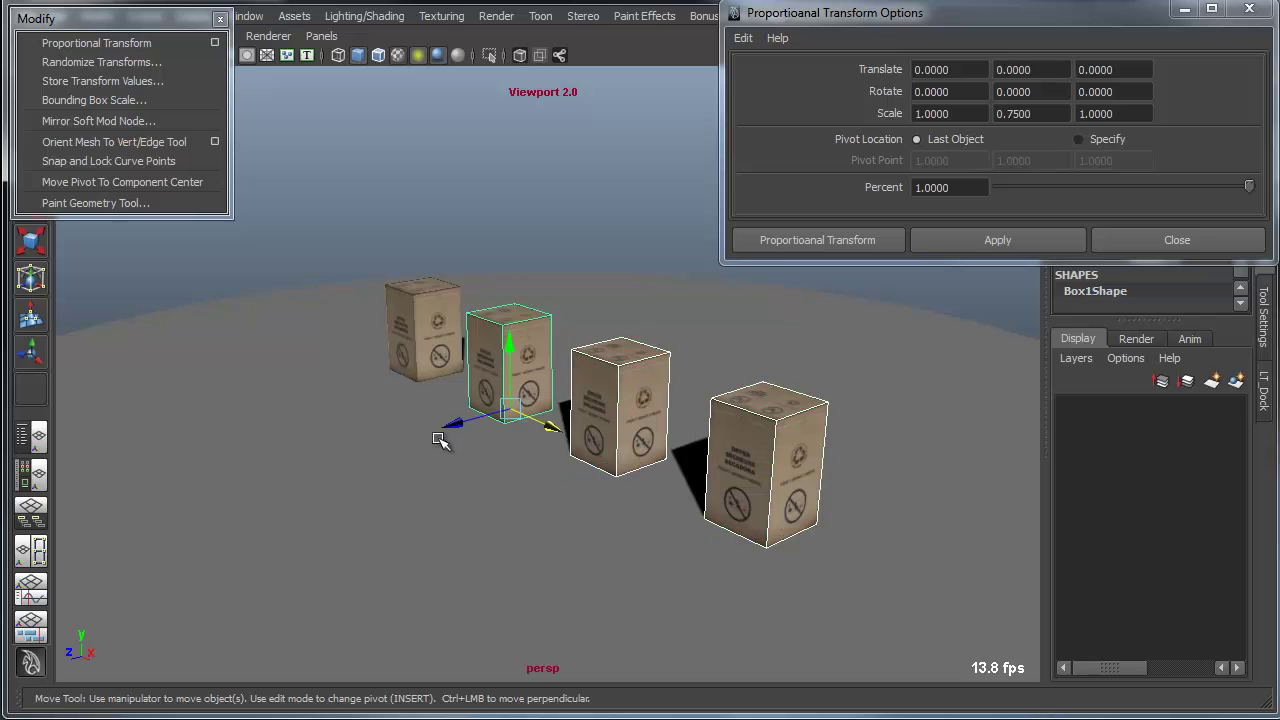
{"action": "left_click", "coordinate": [424, 310]}
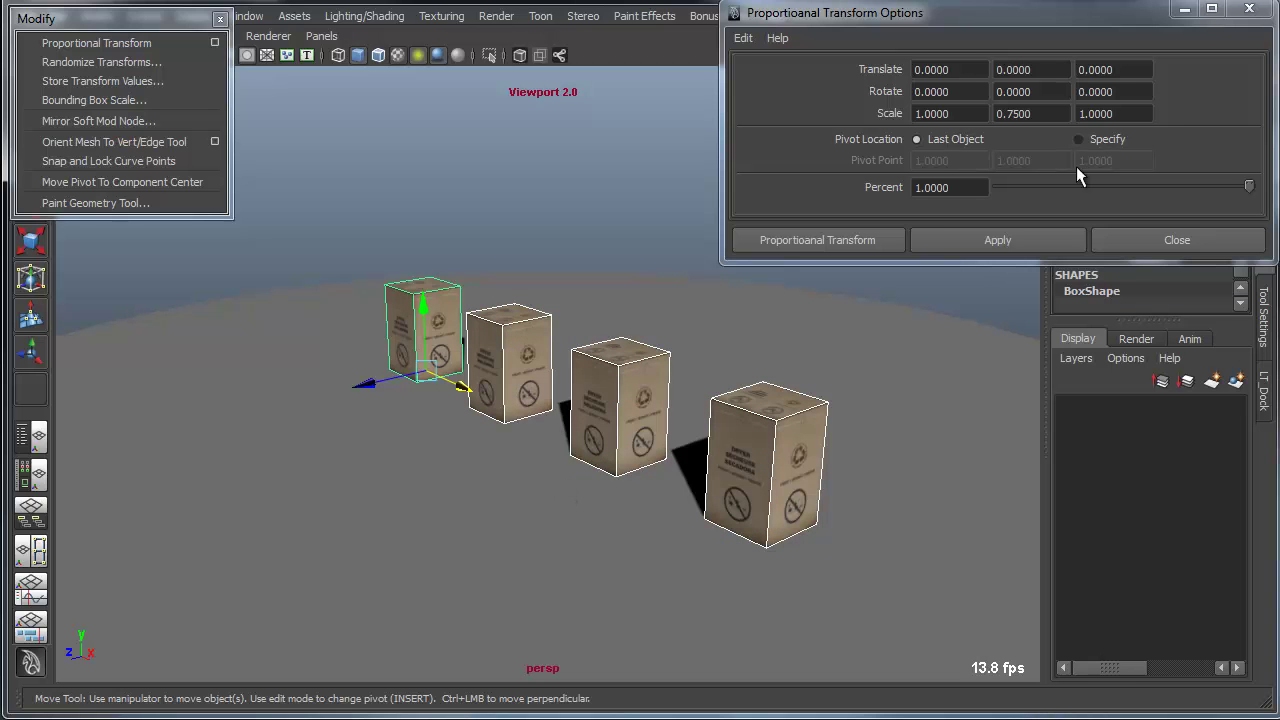
- Reset the proportional Y scale to 1, set the Z translation to 0.5 and apply it to the selected boxes
{"action": "double_click", "coordinate": [1005, 113]}
{"action": "type", "text": "1"}
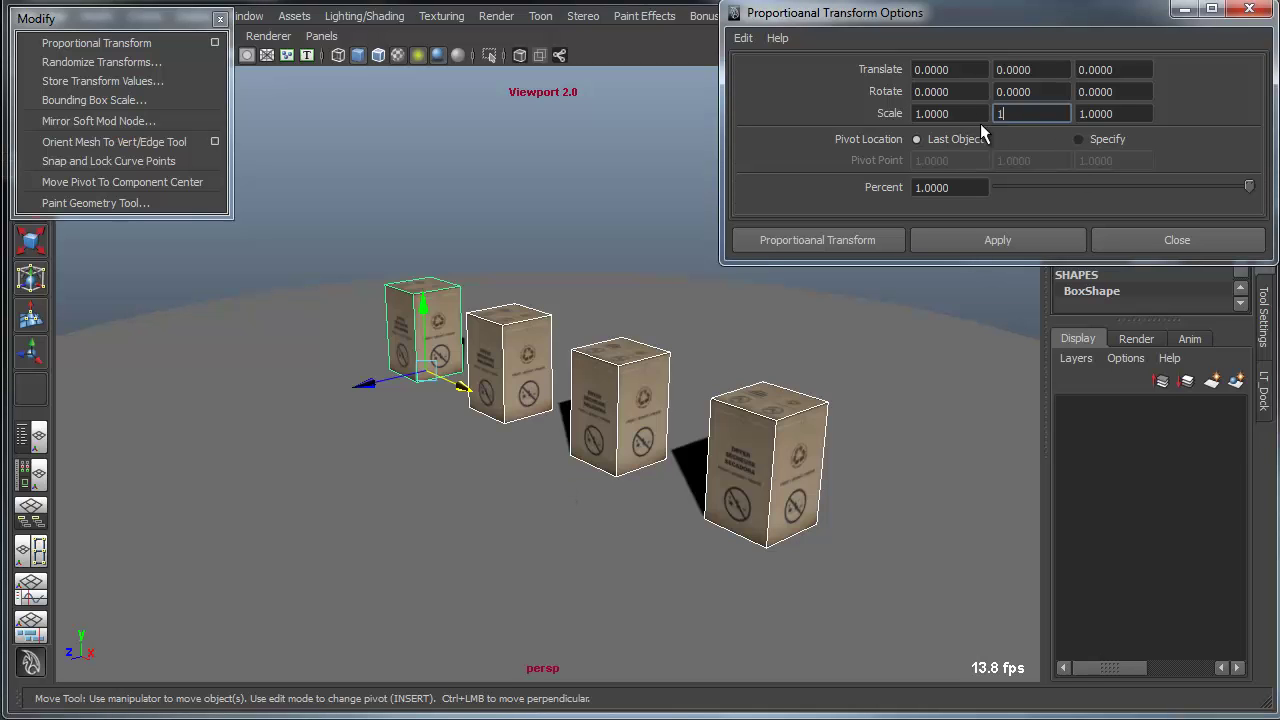
{"action": "double_click", "coordinate": [1104, 72]}
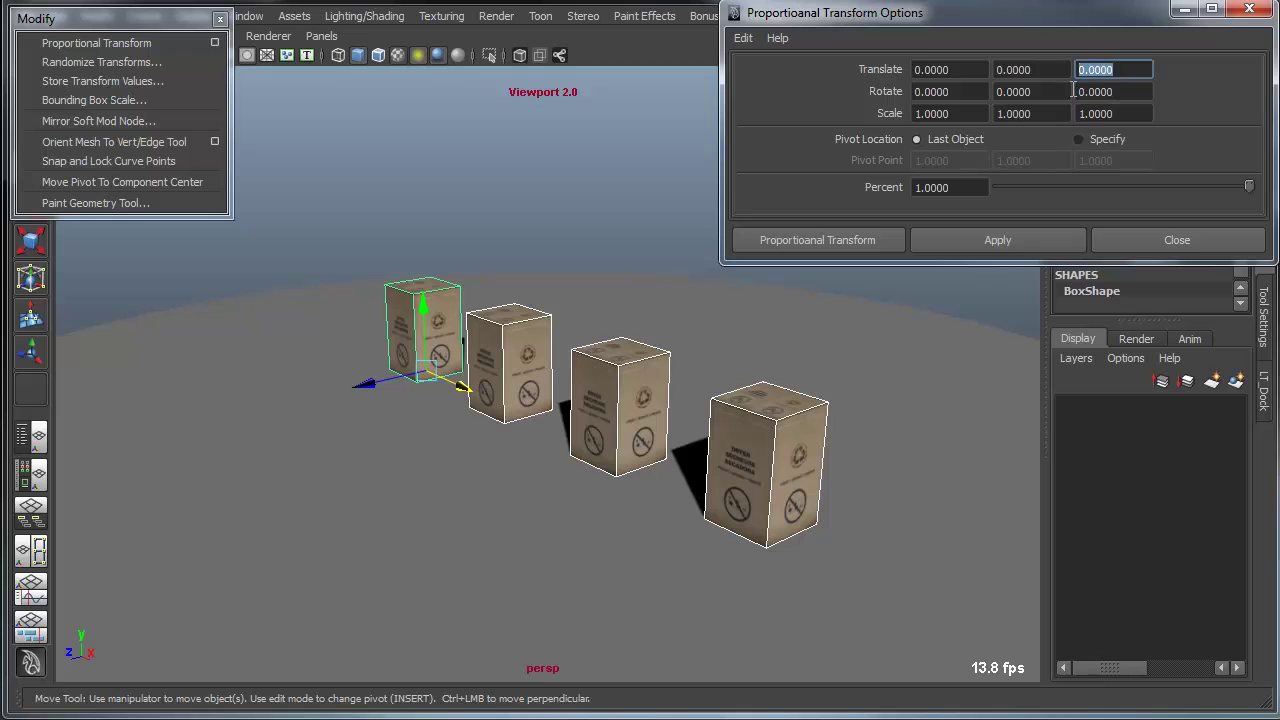
{"action": "type", "text": ".5"}
{"action": "key", "text": "Return"}
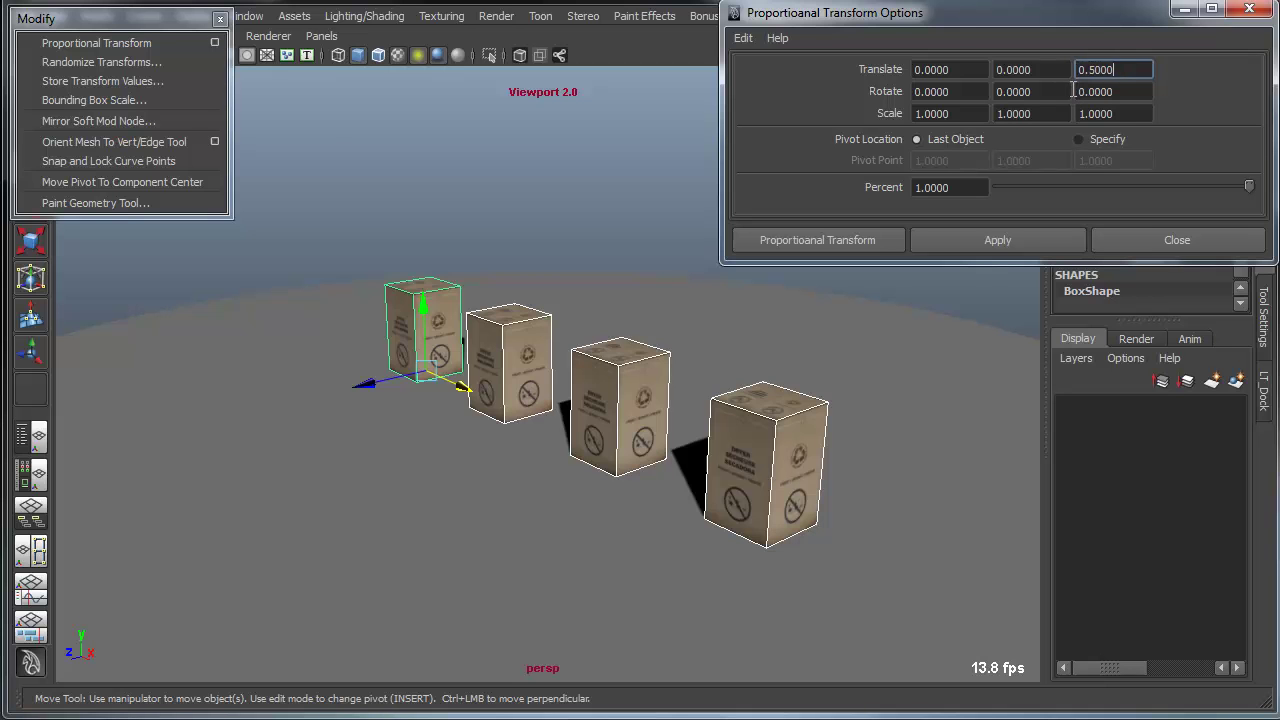
{"action": "left_click", "coordinate": [1027, 240]}
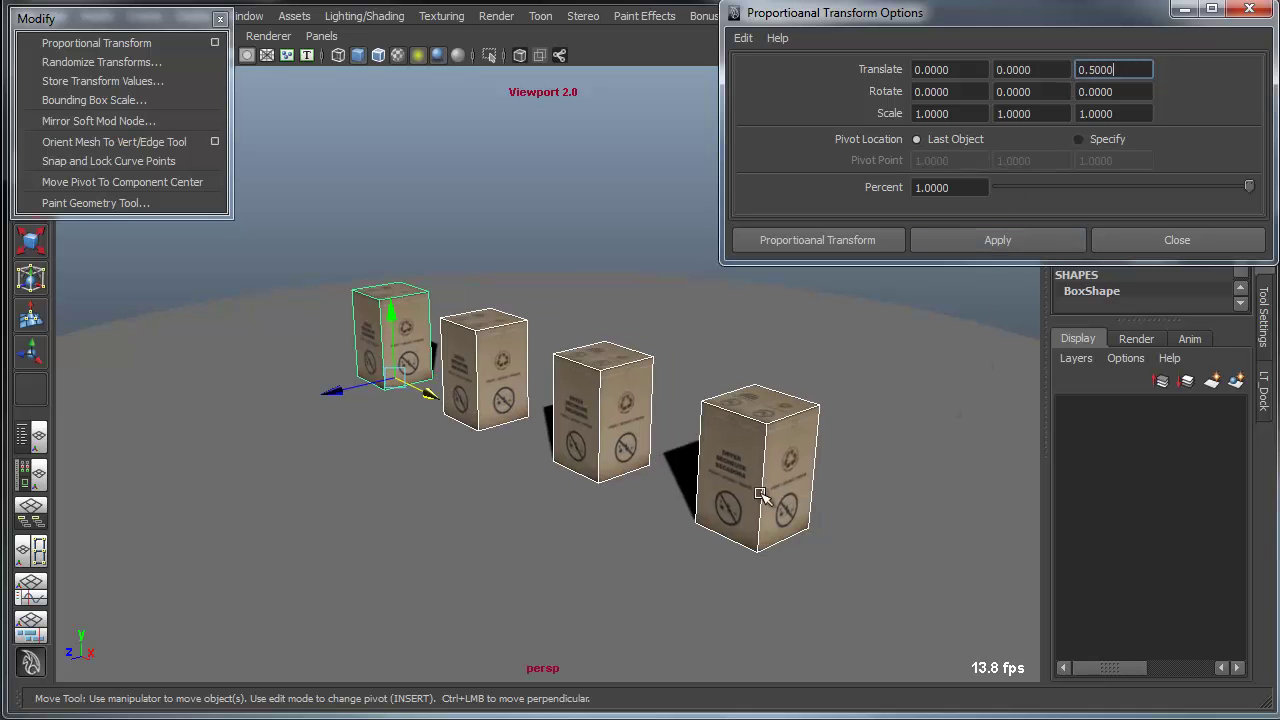
- Examine the Translate Z value of each box in turn, from the nearest to the farthest
{"action": "left_click_drag", "start_coordinate": [570, 500], "coordinate": [633, 506], "text": "alt"}
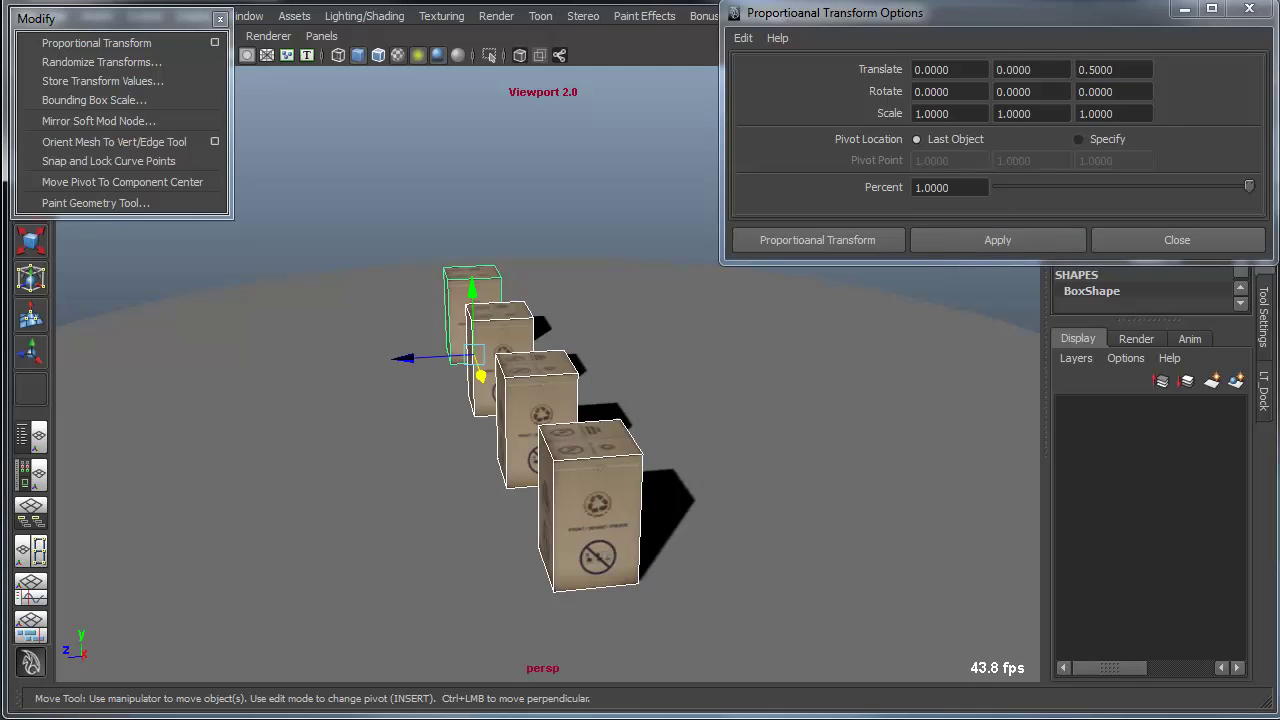
{"action": "left_click_drag", "start_coordinate": [904, 12], "coordinate": [1279, 48]}
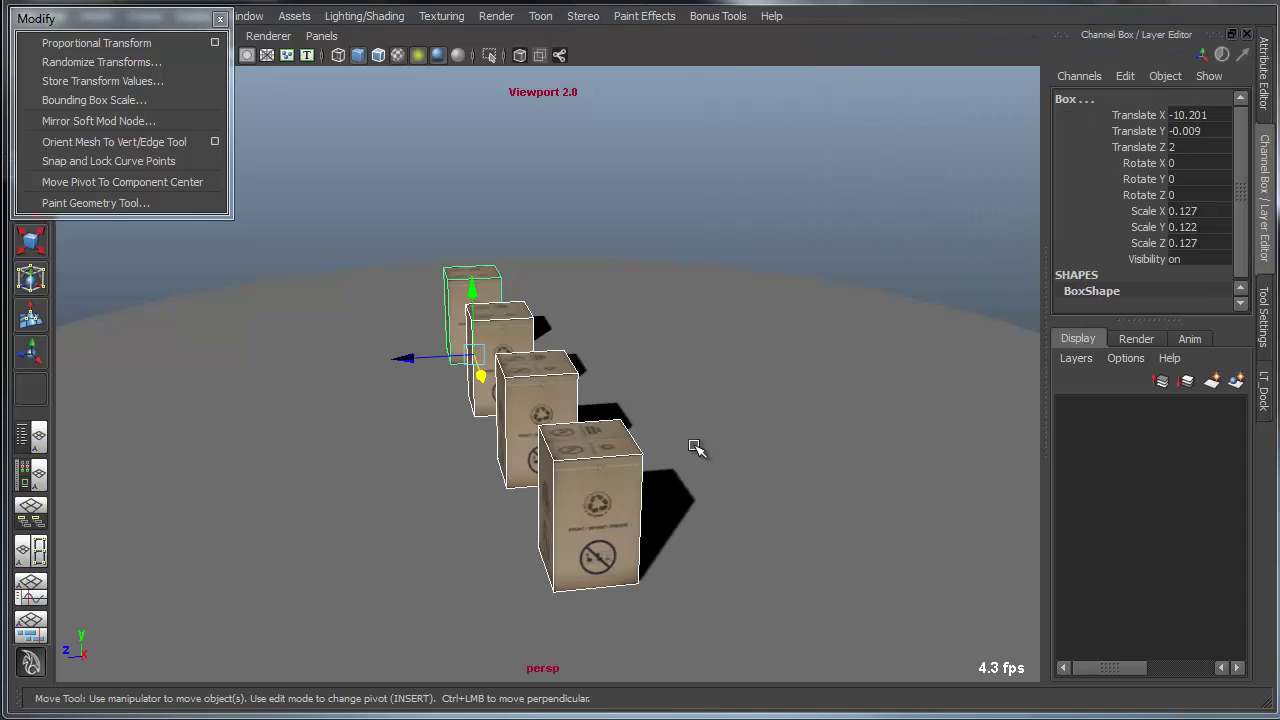
{"action": "left_click", "coordinate": [617, 468]}
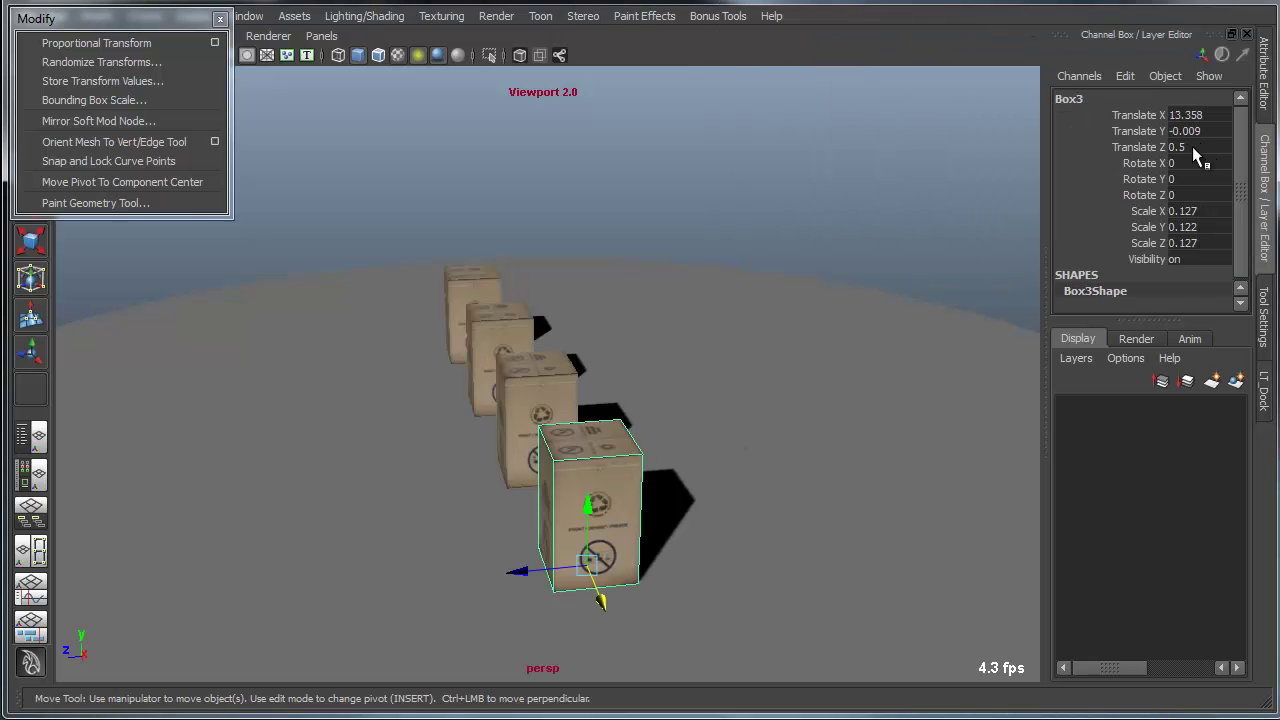
{"action": "left_click", "coordinate": [558, 396]}
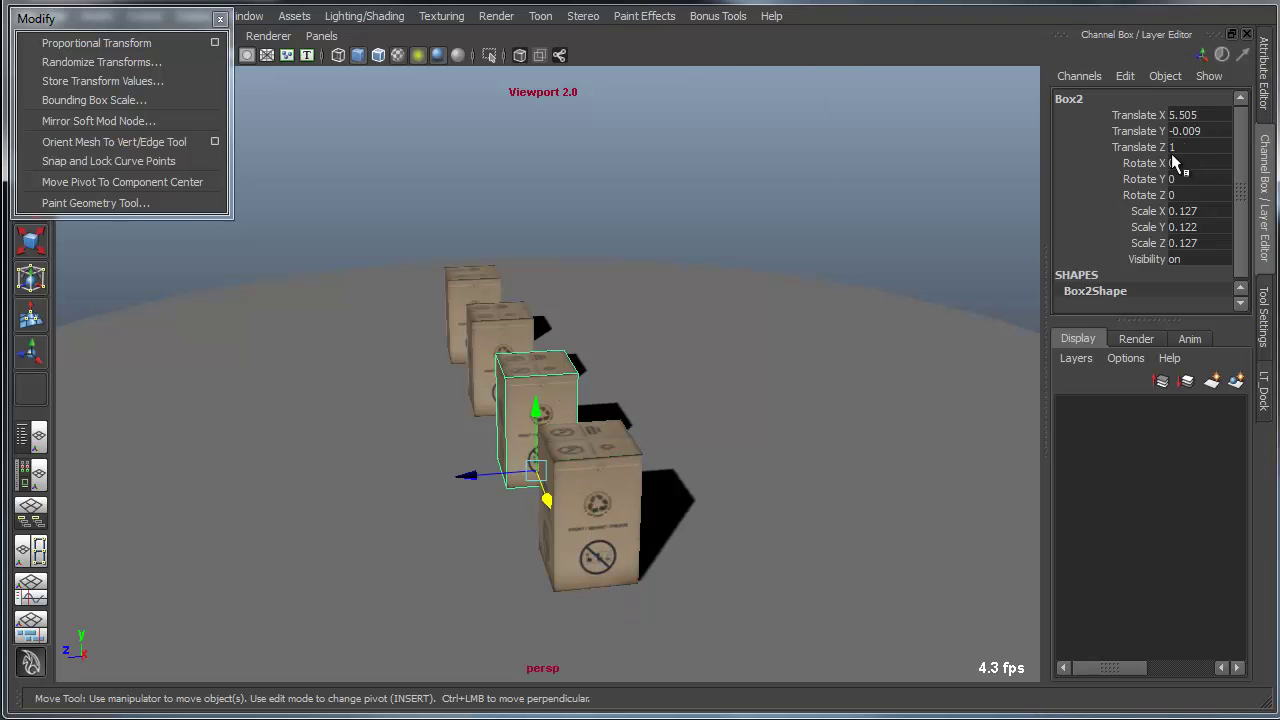
{"action": "left_click", "coordinate": [512, 338]}
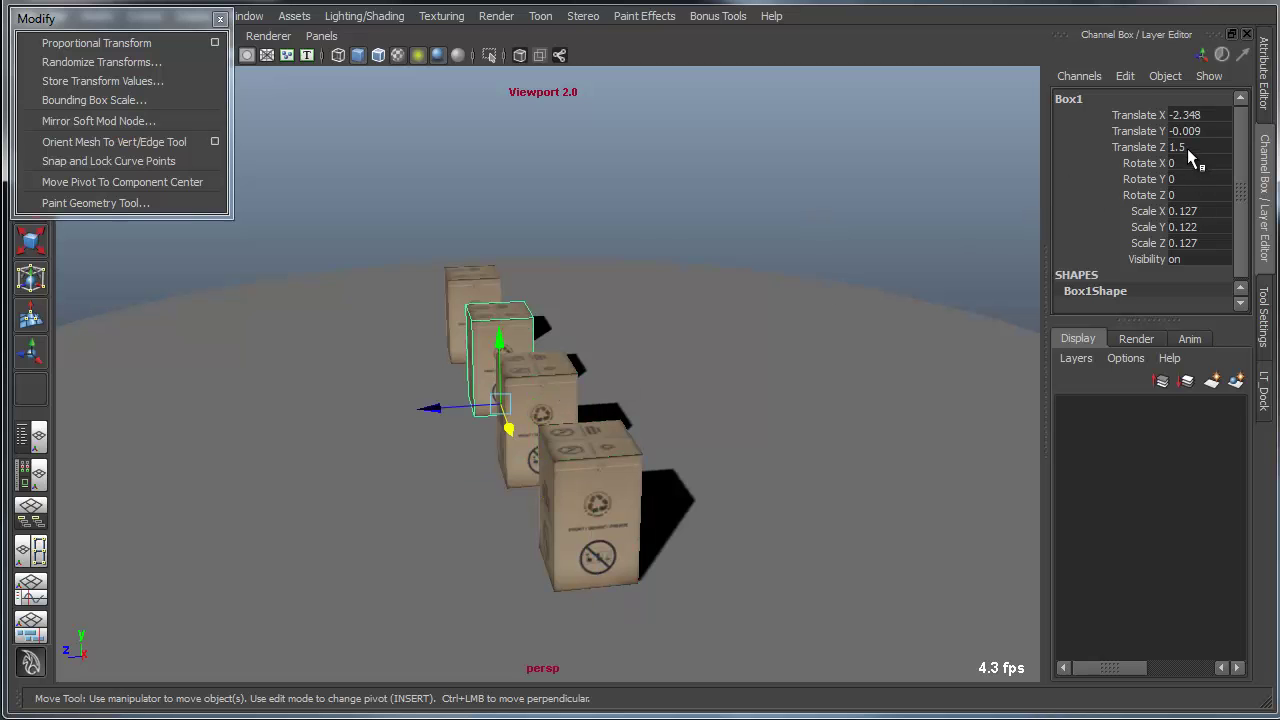
{"action": "left_click", "coordinate": [478, 289]}
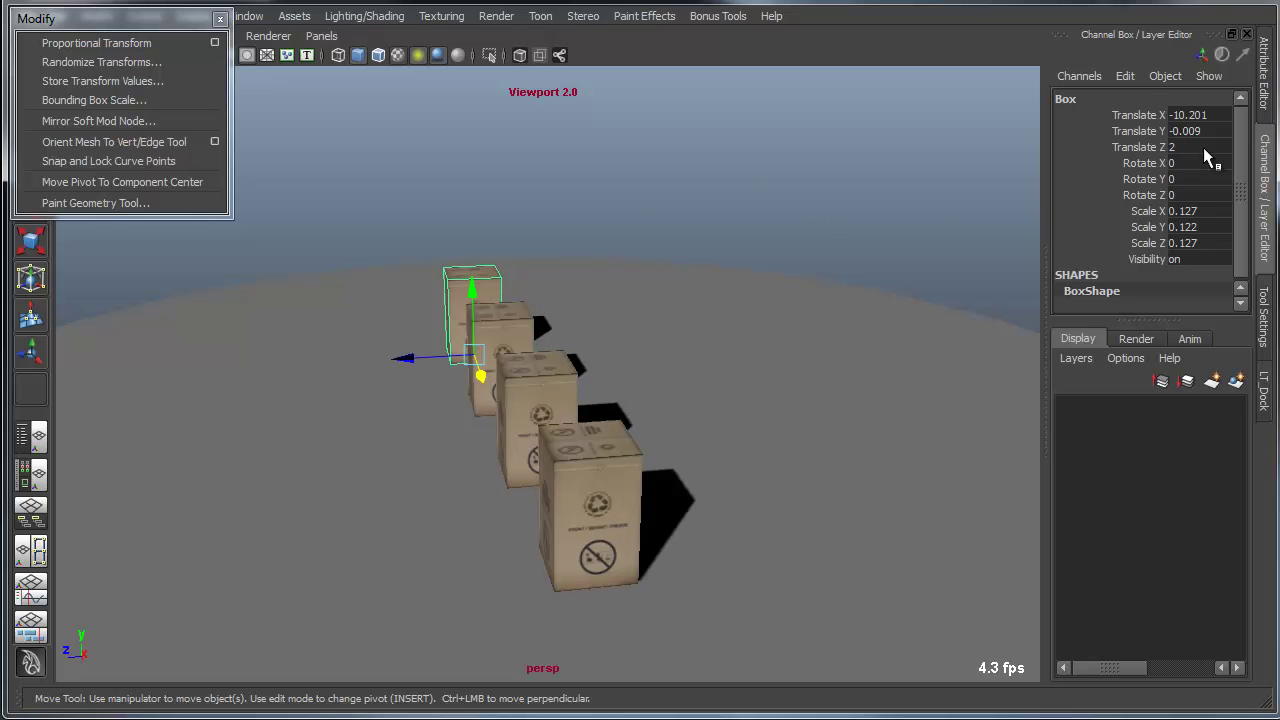
{"action": "left_click_drag", "start_coordinate": [751, 240], "coordinate": [770, 222], "text": "alt"}
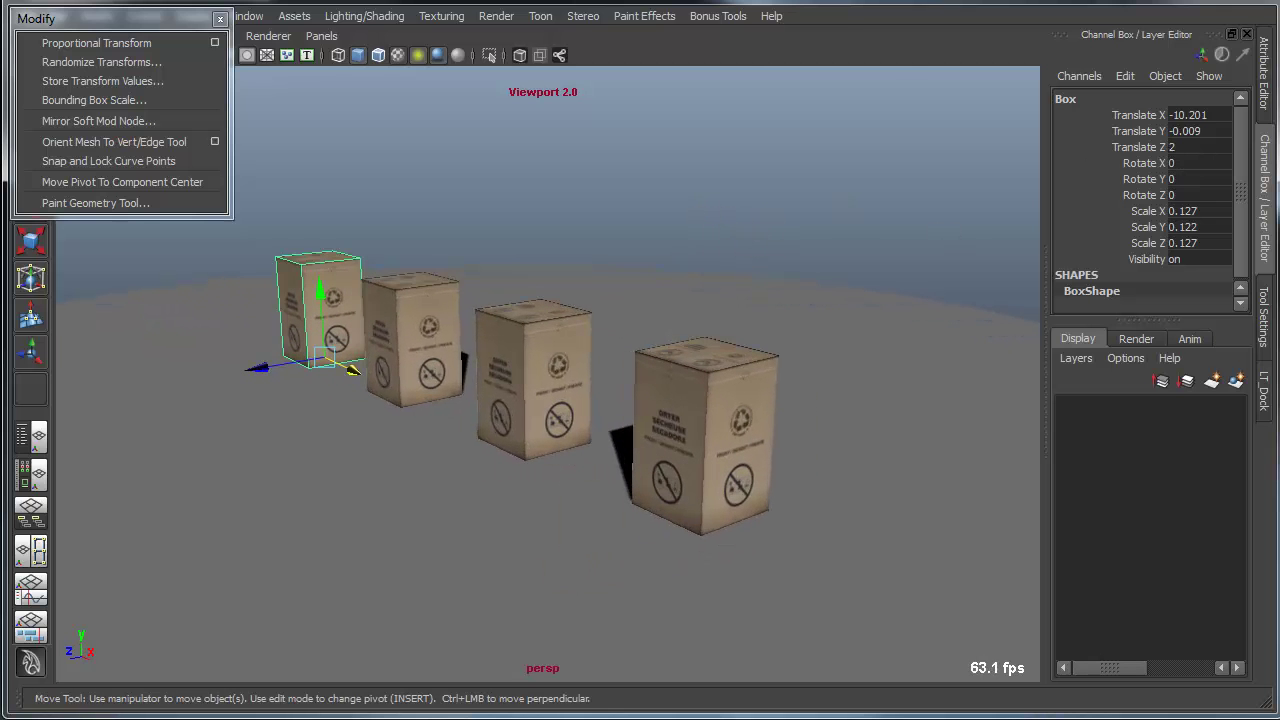
{"action": "left_click_drag", "start_coordinate": [1279, 62], "coordinate": [863, 14]}
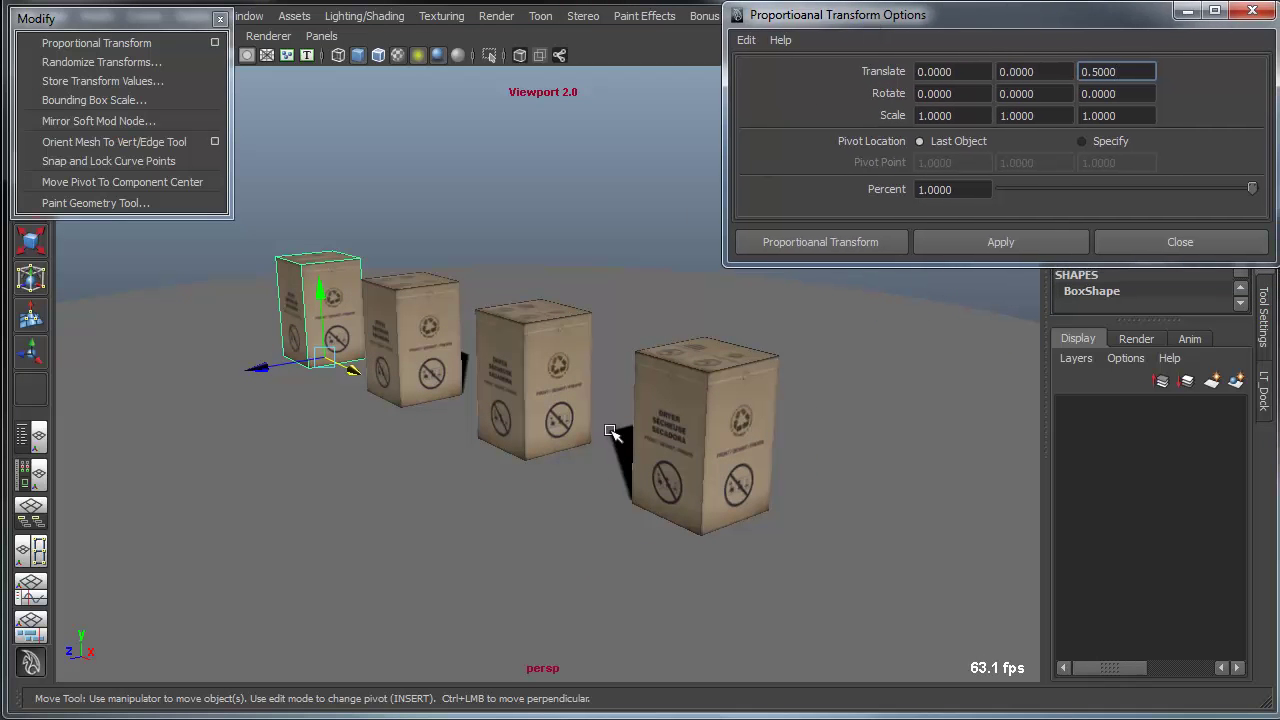
- Reselect the four boxes from nearest to farthest and apply the 0.5 Z proportional translation once
{"action": "right_click_drag", "start_coordinate": [711, 477], "coordinate": [674, 466], "text": "alt"}
{"action": "key", "text": "Right"}
{"action": "key", "text": "Right"}
{"action": "key", "text": "Right"}
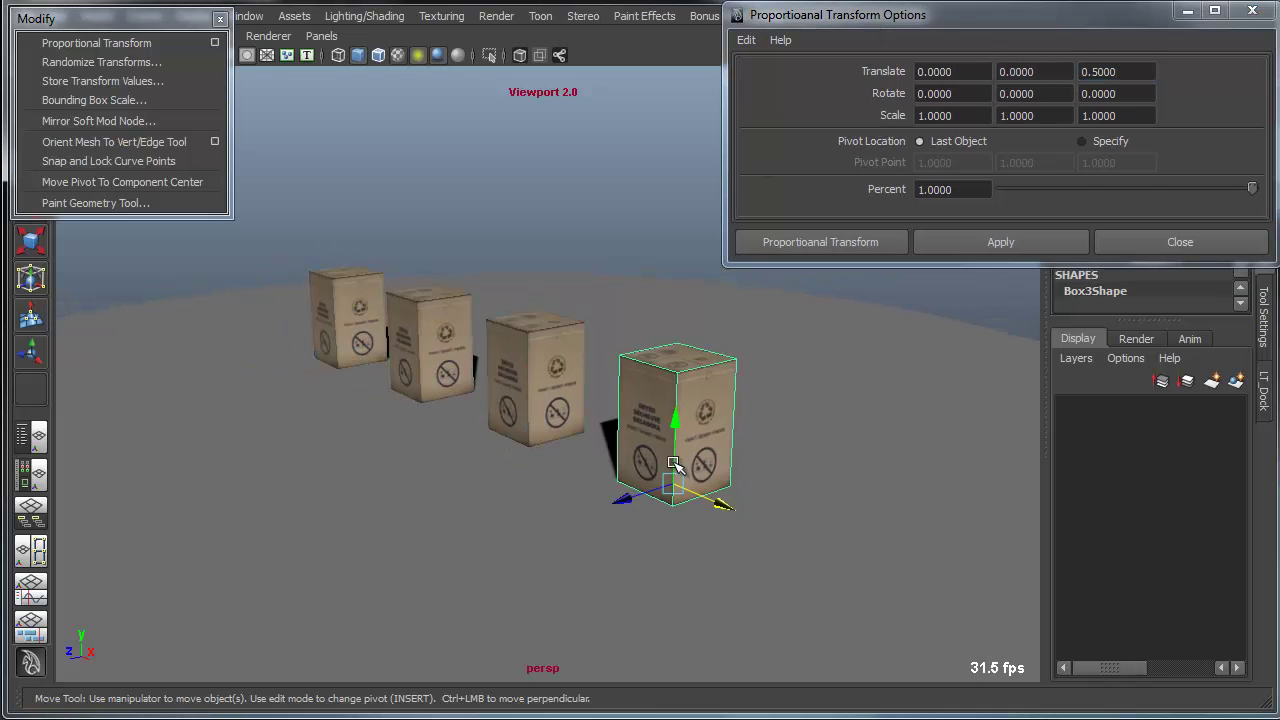
{"action": "left_click", "coordinate": [345, 318], "text": "shift"}
{"action": "left_click", "coordinate": [1000, 242]}
{"action": "left_click_drag", "start_coordinate": [882, 427], "coordinate": [657, 434], "text": "alt"}
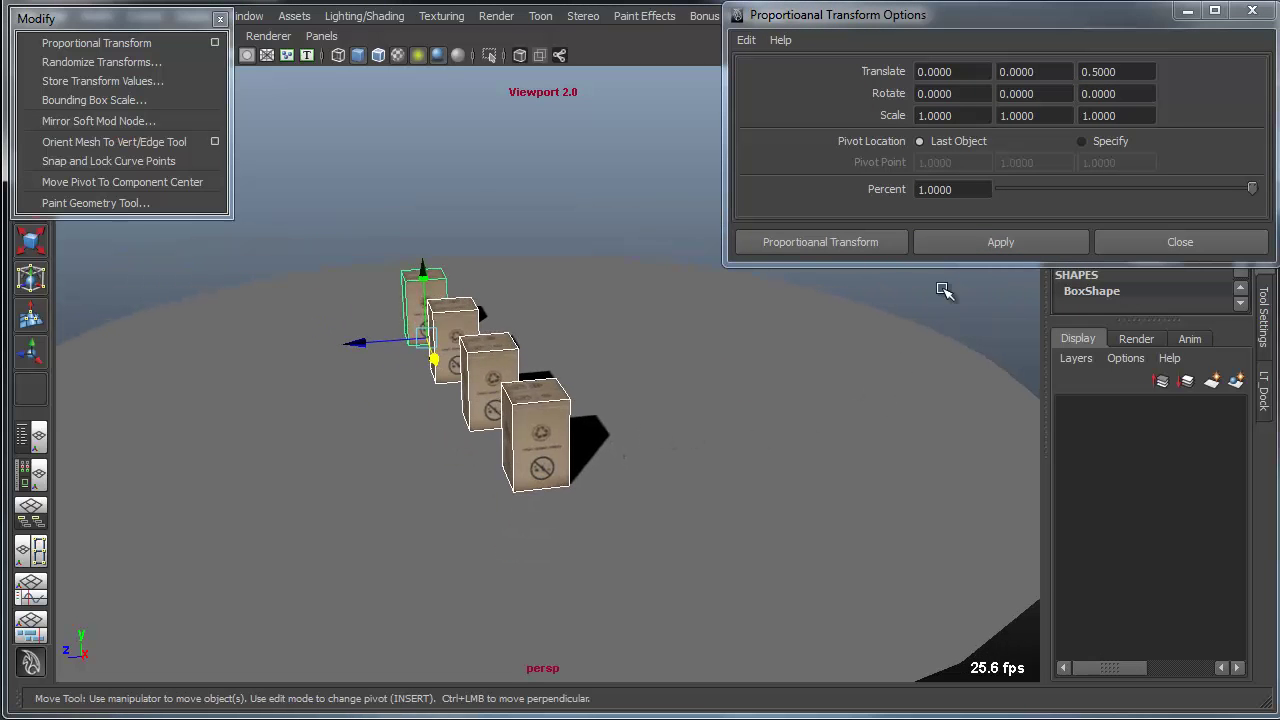
- Apply the 0.5 Z proportional translation six more times to fan the row of boxes out further
{"action": "left_click", "coordinate": [995, 245]}
{"action": "left_click", "coordinate": [995, 245]}
{"action": "left_click", "coordinate": [995, 245]}
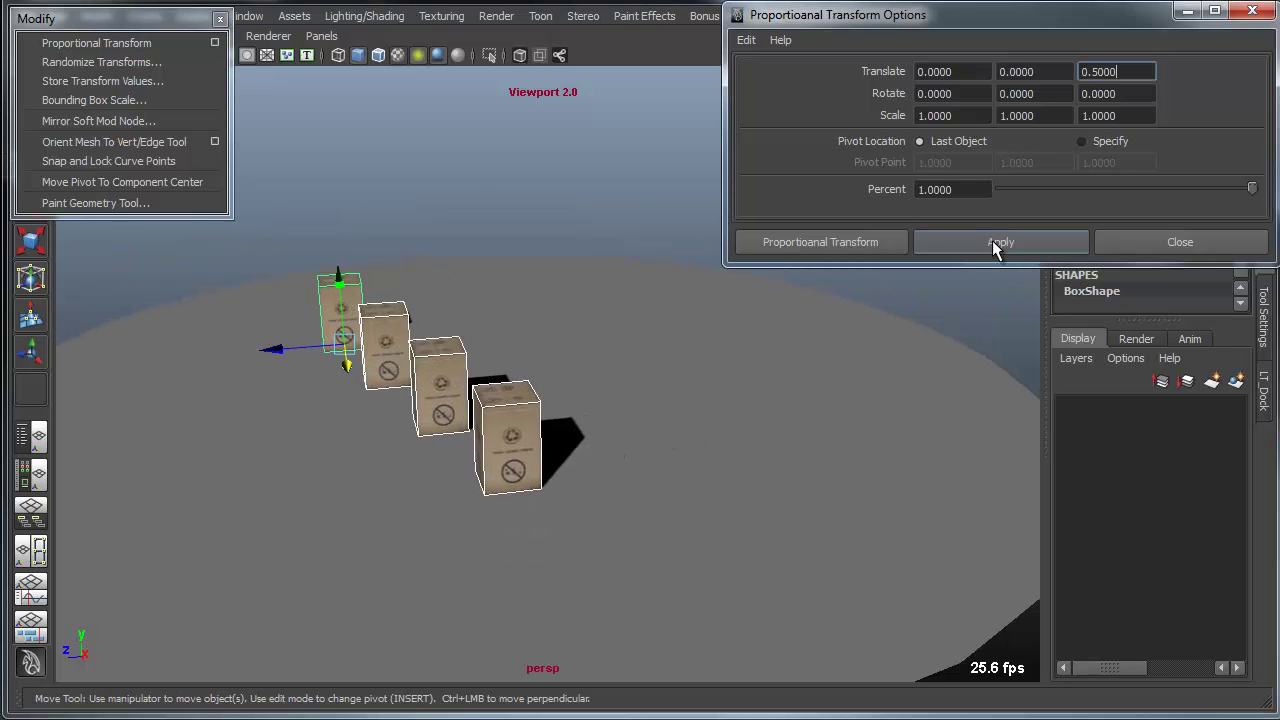
{"action": "left_click", "coordinate": [995, 245]}
{"action": "left_click", "coordinate": [995, 245]}
{"action": "left_click", "coordinate": [995, 245]}
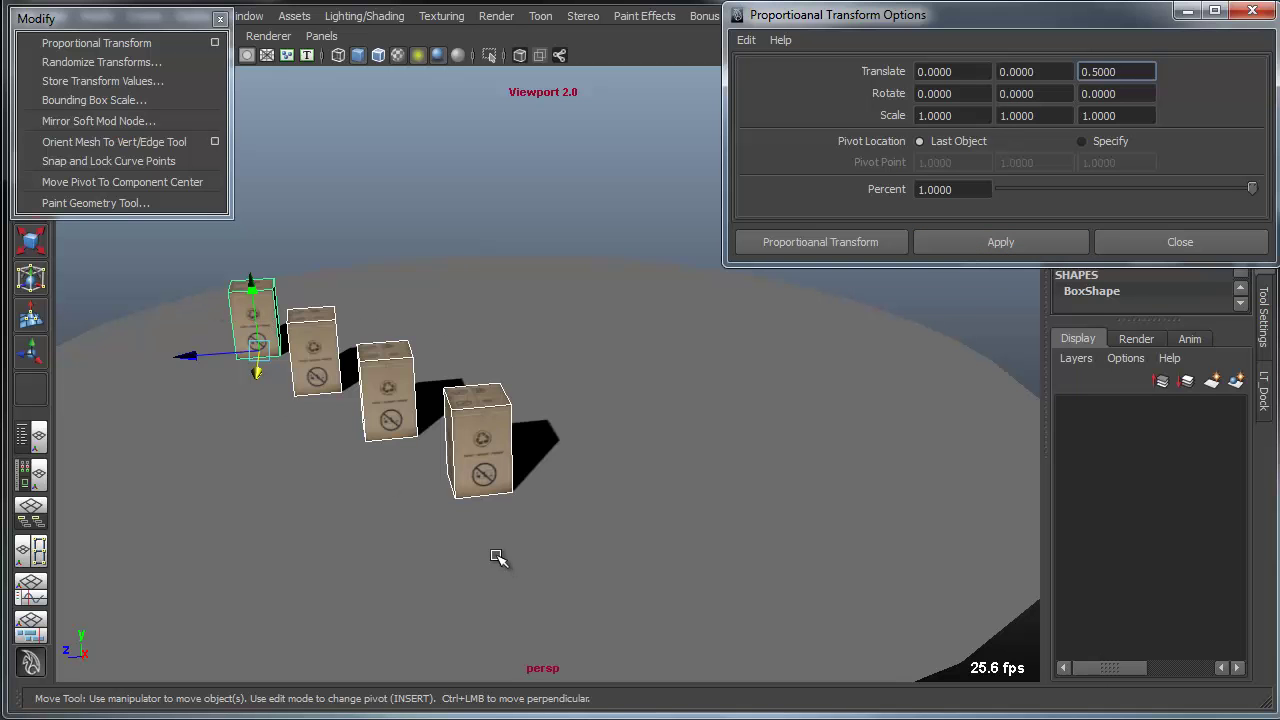
- Set the proportional transform percent to 0.5 and apply the 0.5 Z translation to the selected boxes three times
{"action": "right_click_drag", "start_coordinate": [480, 556], "coordinate": [446, 556], "text": "alt"}
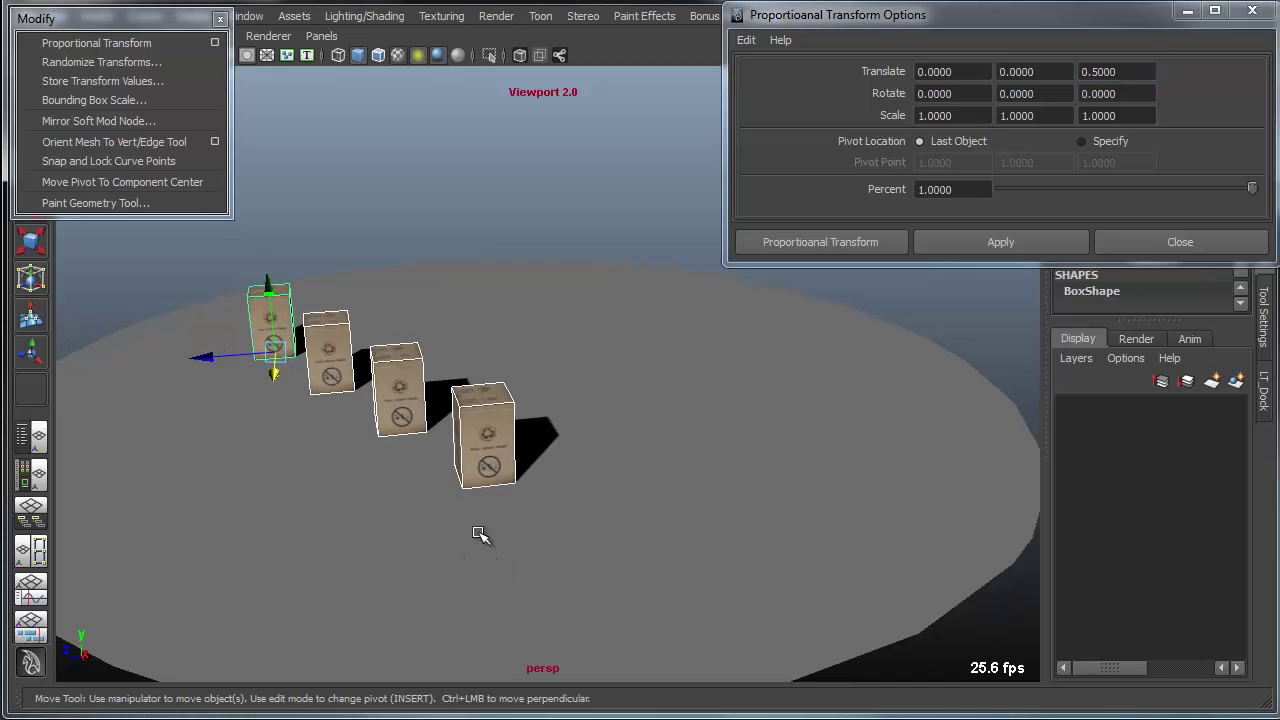
{"action": "double_click", "coordinate": [979, 189]}
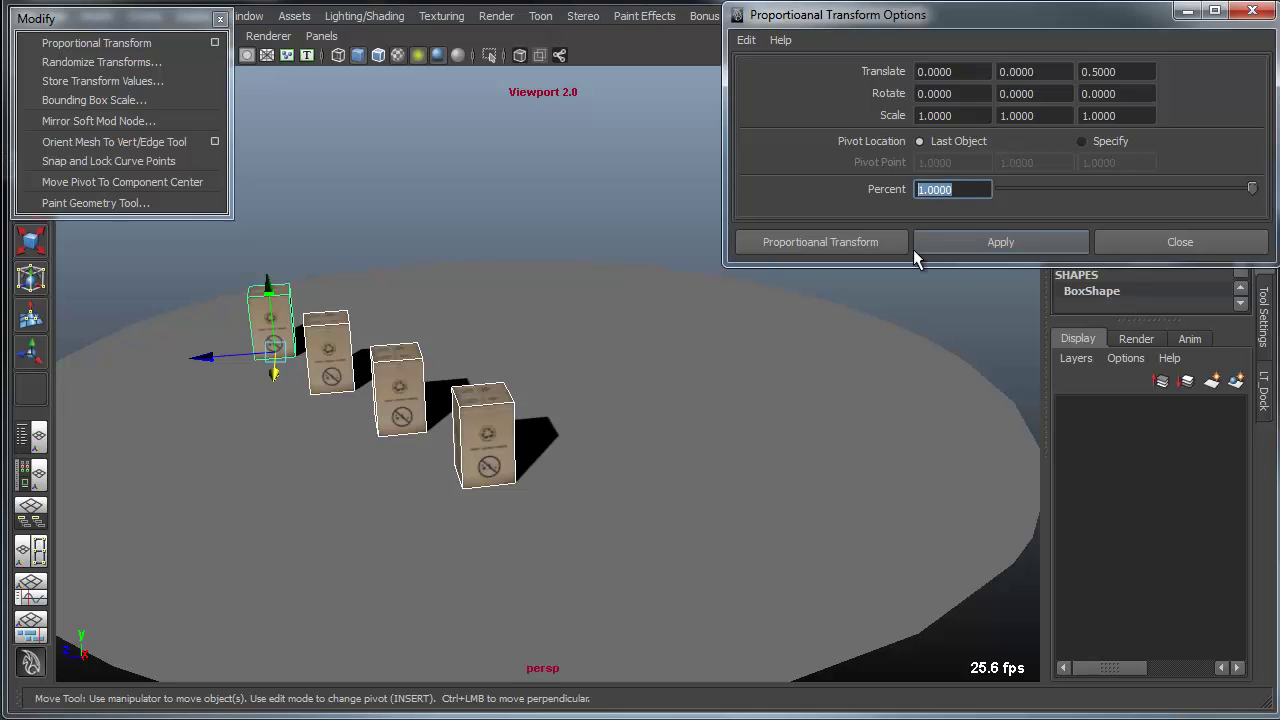
{"action": "type", "text": "1"}
{"action": "key", "text": "Return"}
{"action": "type", "text": "5"}
{"action": "key", "text": "Return"}
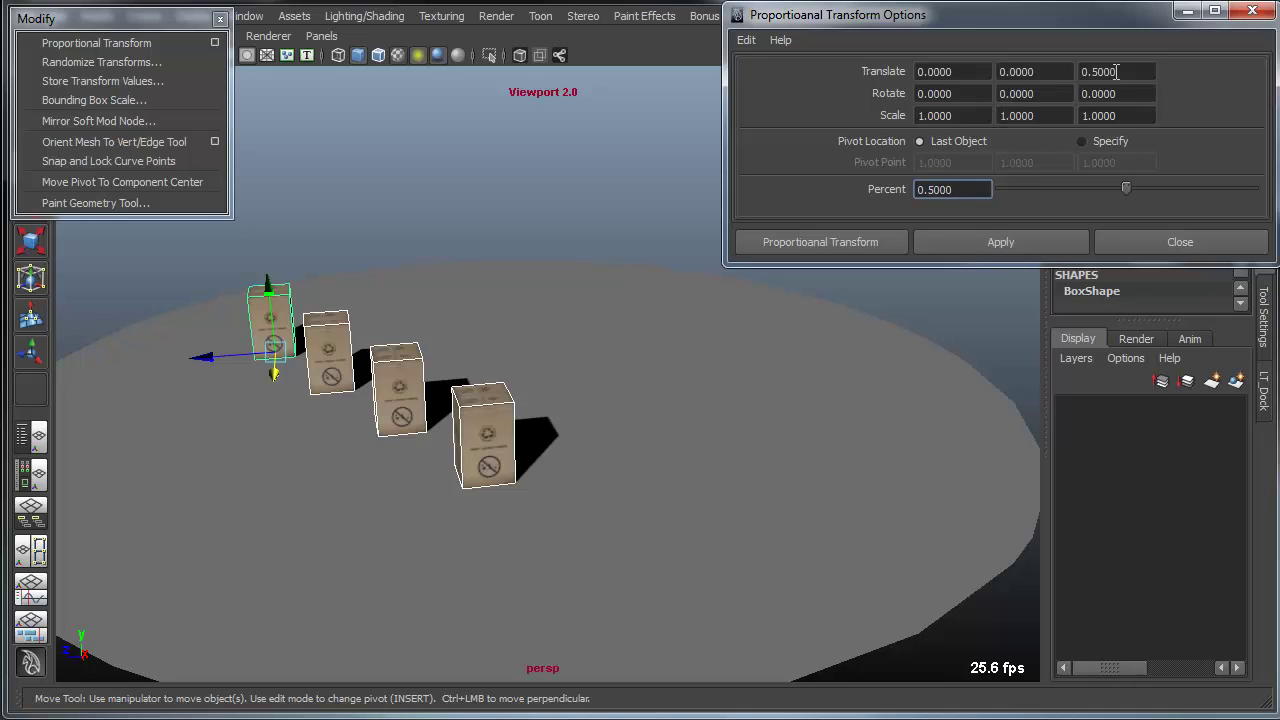
{"action": "left_click", "coordinate": [1002, 242]}
{"action": "left_click", "coordinate": [1002, 242]}
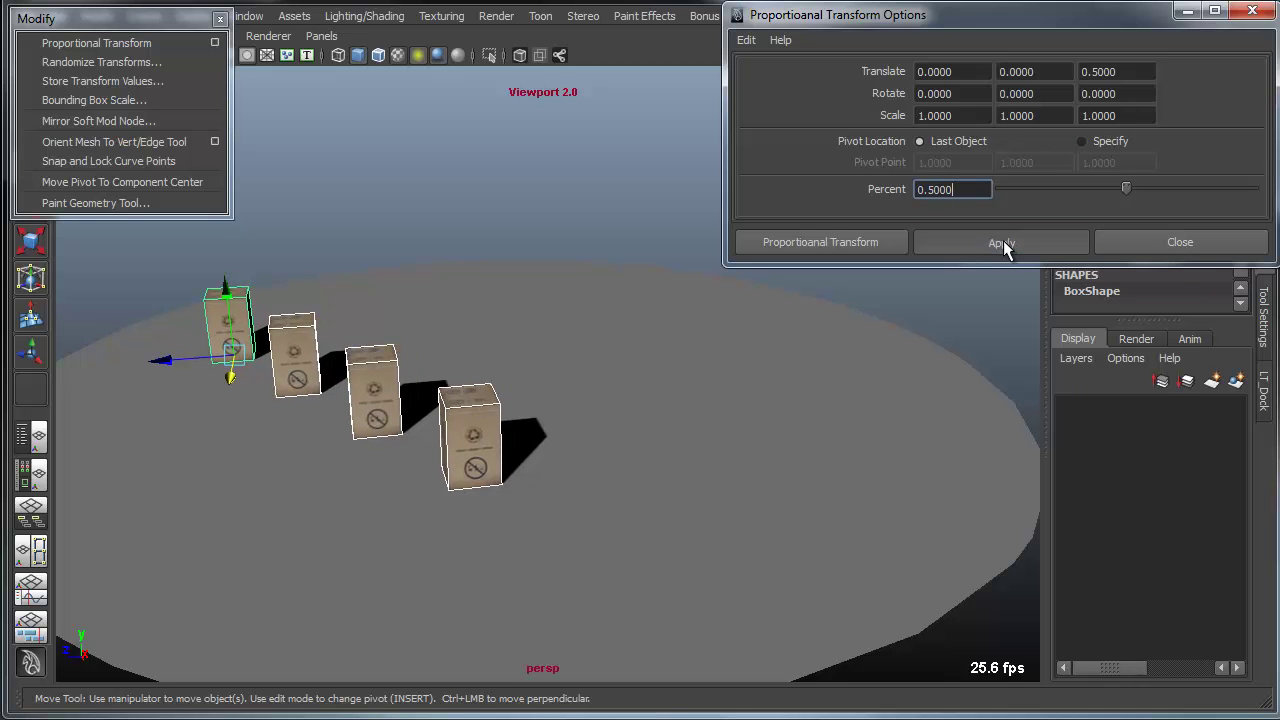
{"action": "left_click", "coordinate": [1002, 242]}
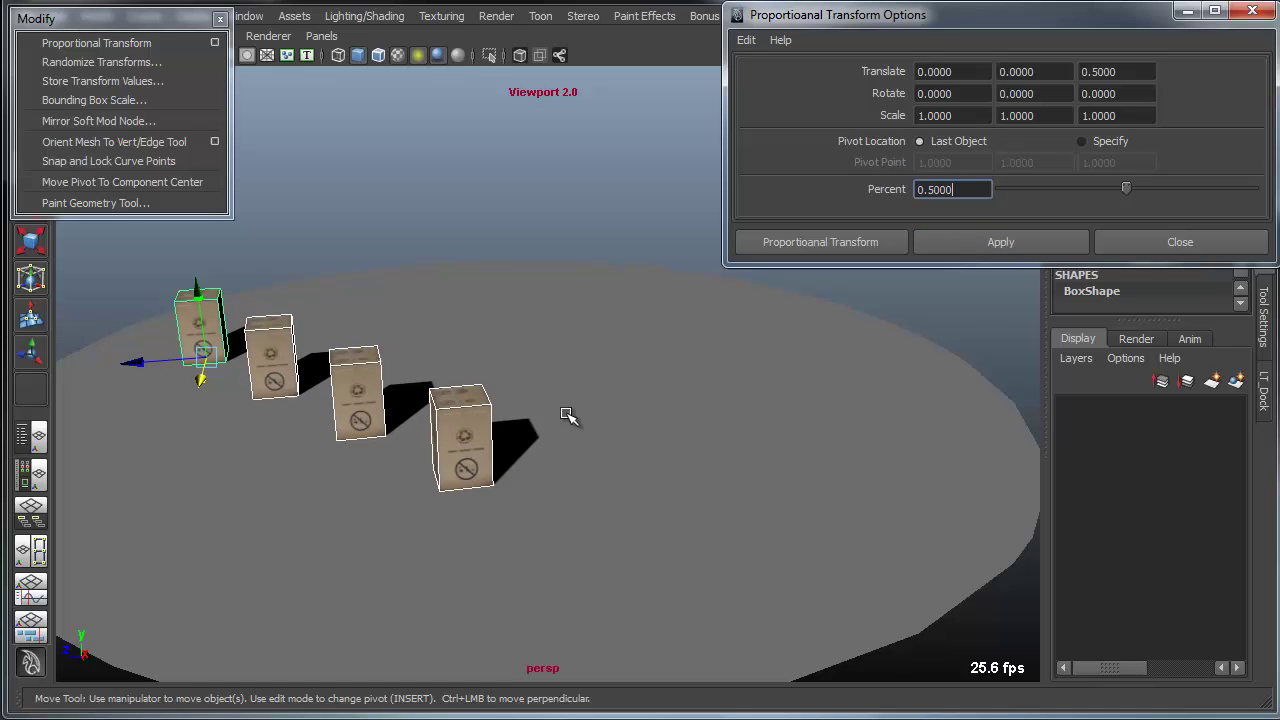
- Reset the proportional Z translation to 0 and set the Y translation to 1
{"action": "left_click_drag", "start_coordinate": [309, 434], "coordinate": [449, 409], "text": "alt"}
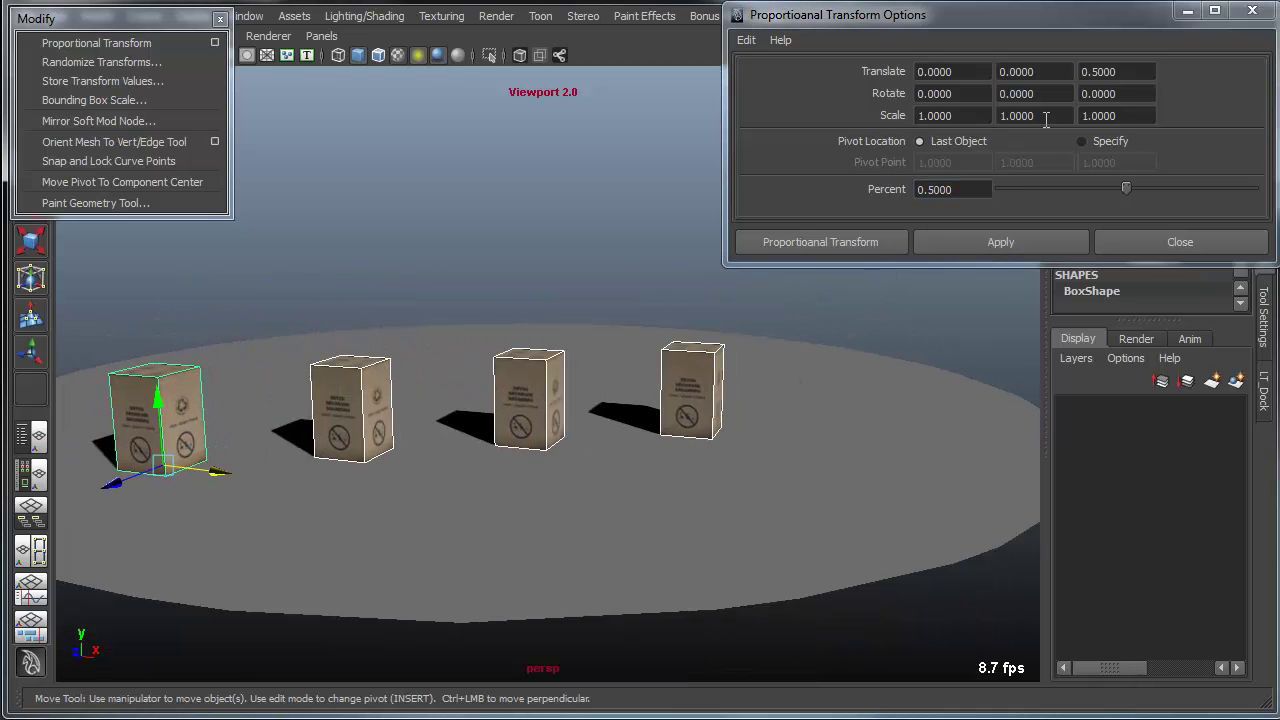
{"action": "double_click", "coordinate": [1128, 71]}
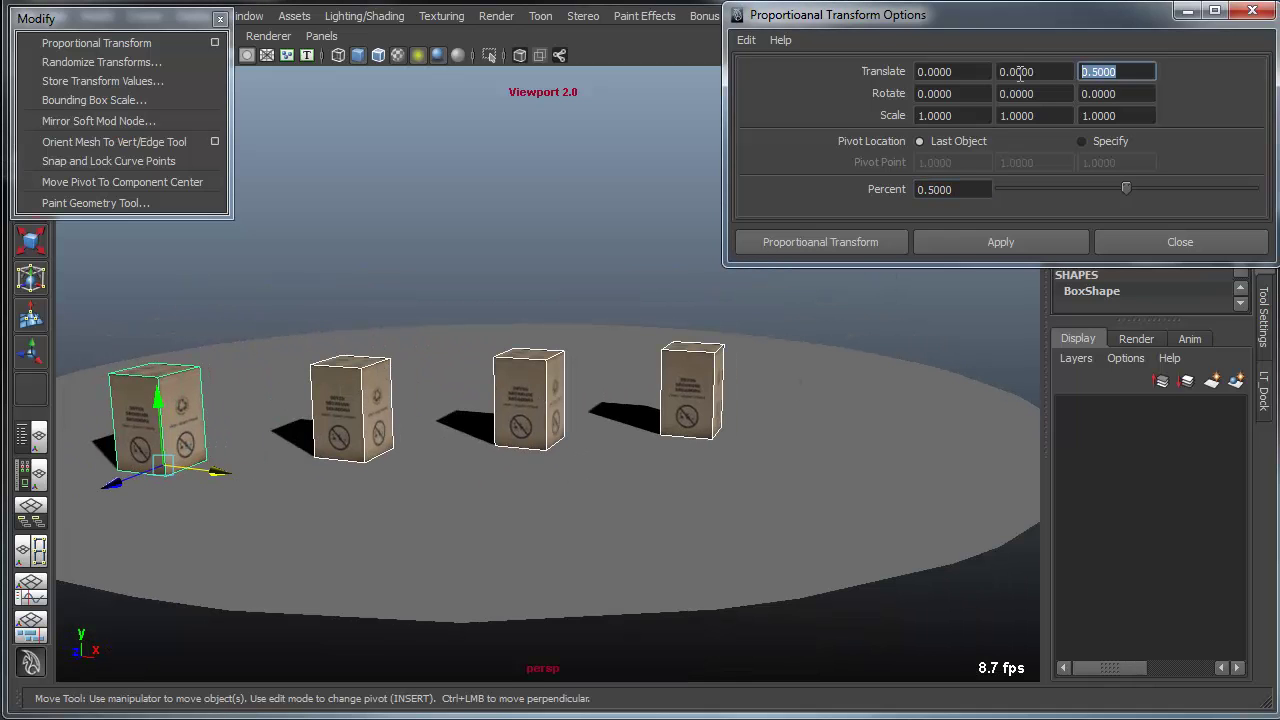
{"action": "type", "text": "0"}
{"action": "double_click", "coordinate": [1036, 72]}
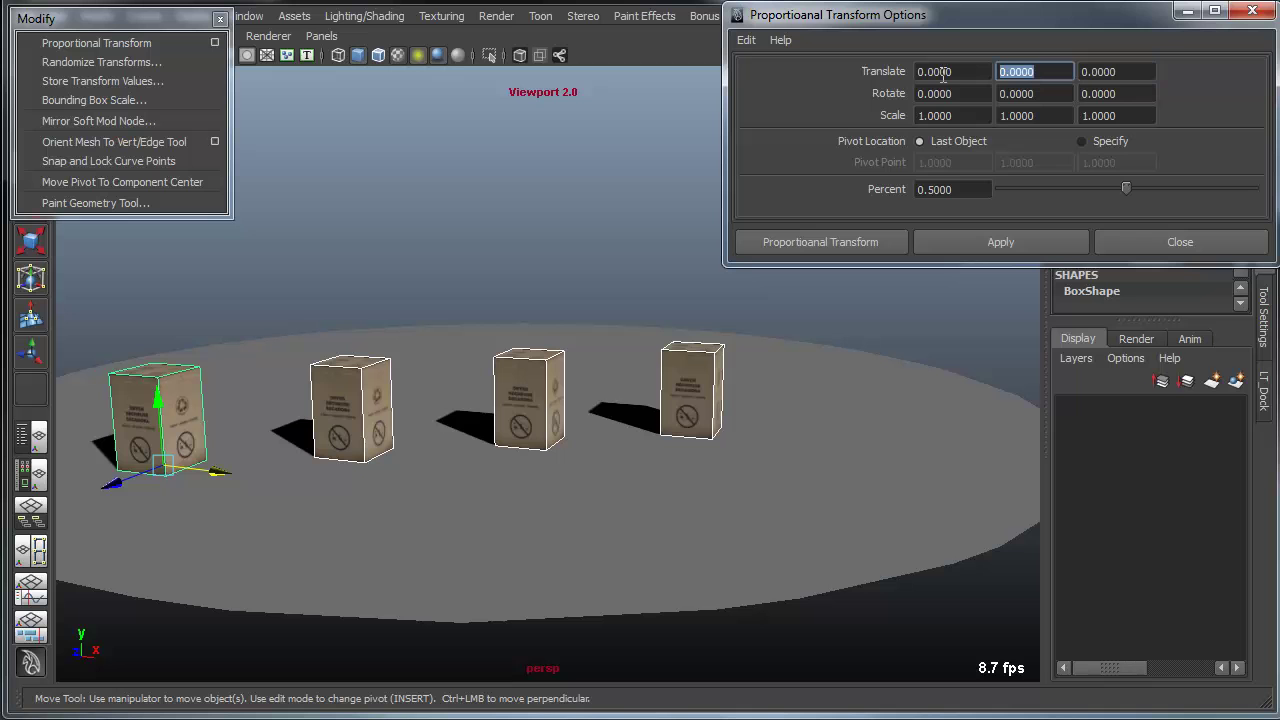
{"action": "type", "text": "1"}
{"action": "key", "text": "Return"}
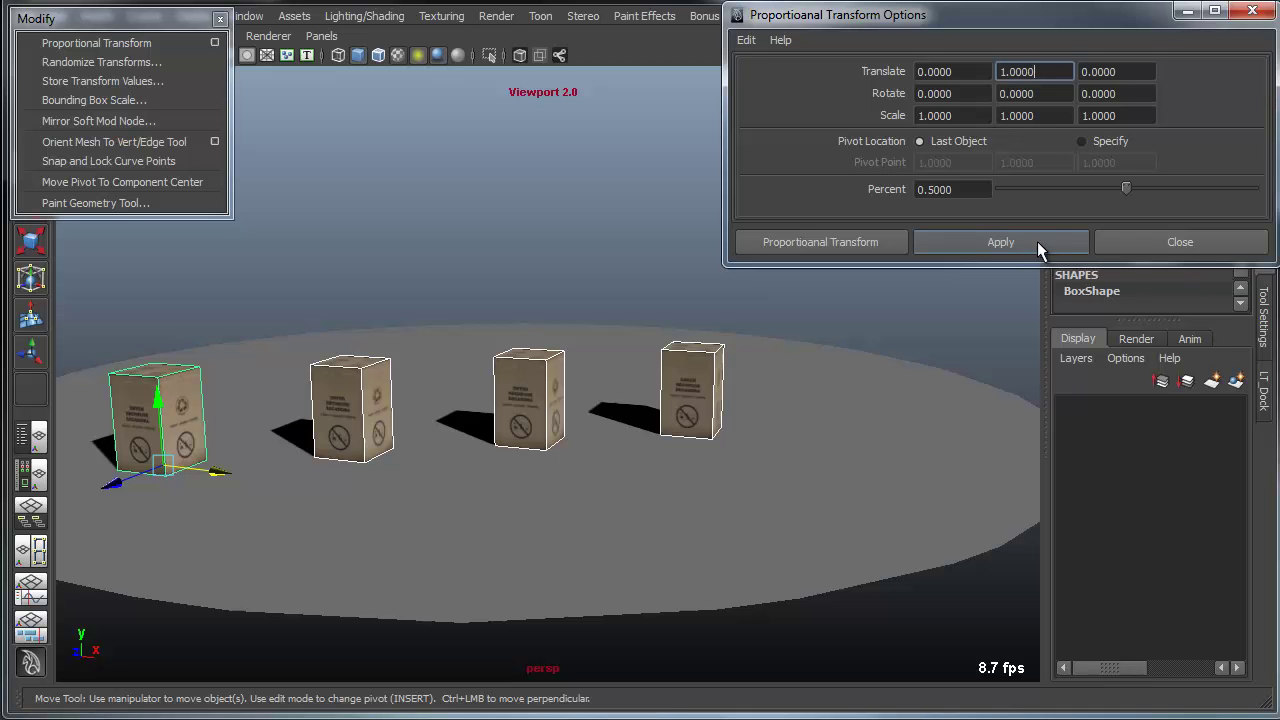
- Apply the Y proportional translation of 1 four times to raise the four boxes like a staircase
{"action": "left_click", "coordinate": [1037, 241]}
{"action": "left_click", "coordinate": [1035, 241]}
{"action": "left_click", "coordinate": [1035, 241]}
{"action": "left_click", "coordinate": [1035, 241]}
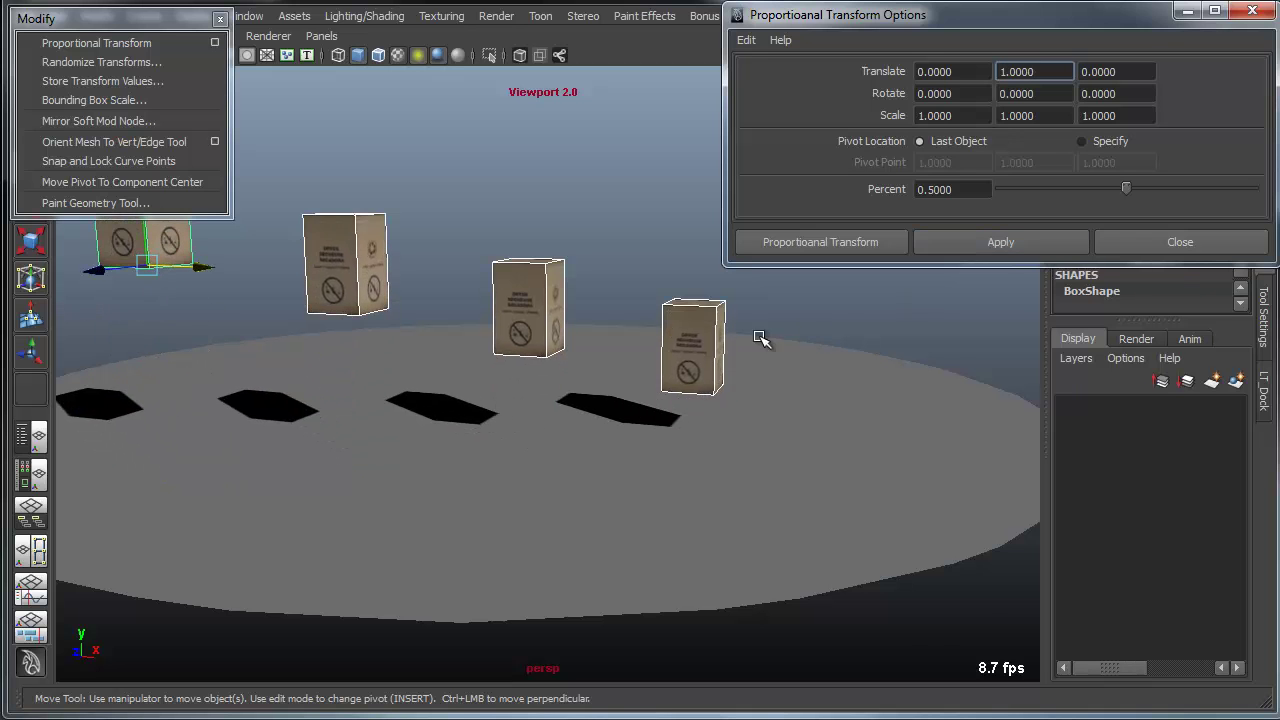
{"action": "left_click_drag", "start_coordinate": [757, 343], "coordinate": [795, 437], "text": "alt"}
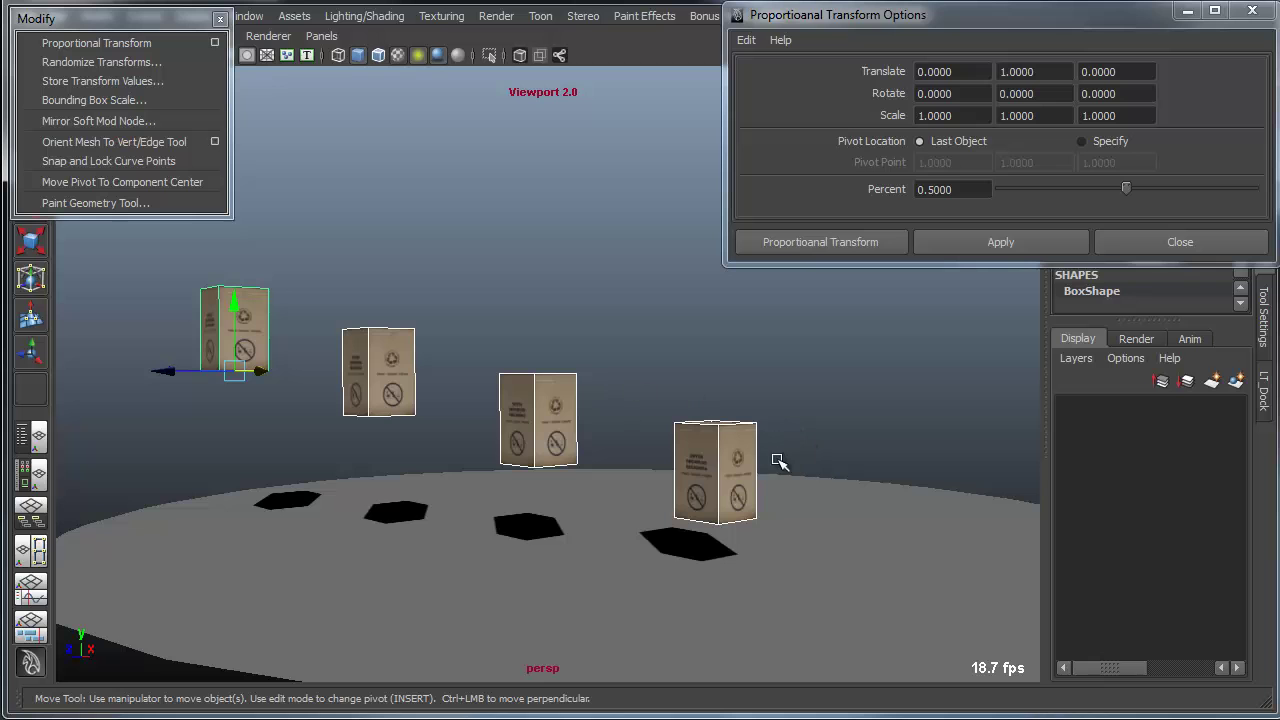
- Duplicate the four boxes along X to extend the row, and reselect all eight boxes from nearest to farthest
{"action": "left_click_drag", "start_coordinate": [806, 517], "coordinate": [1012, 680], "text": "alt"}
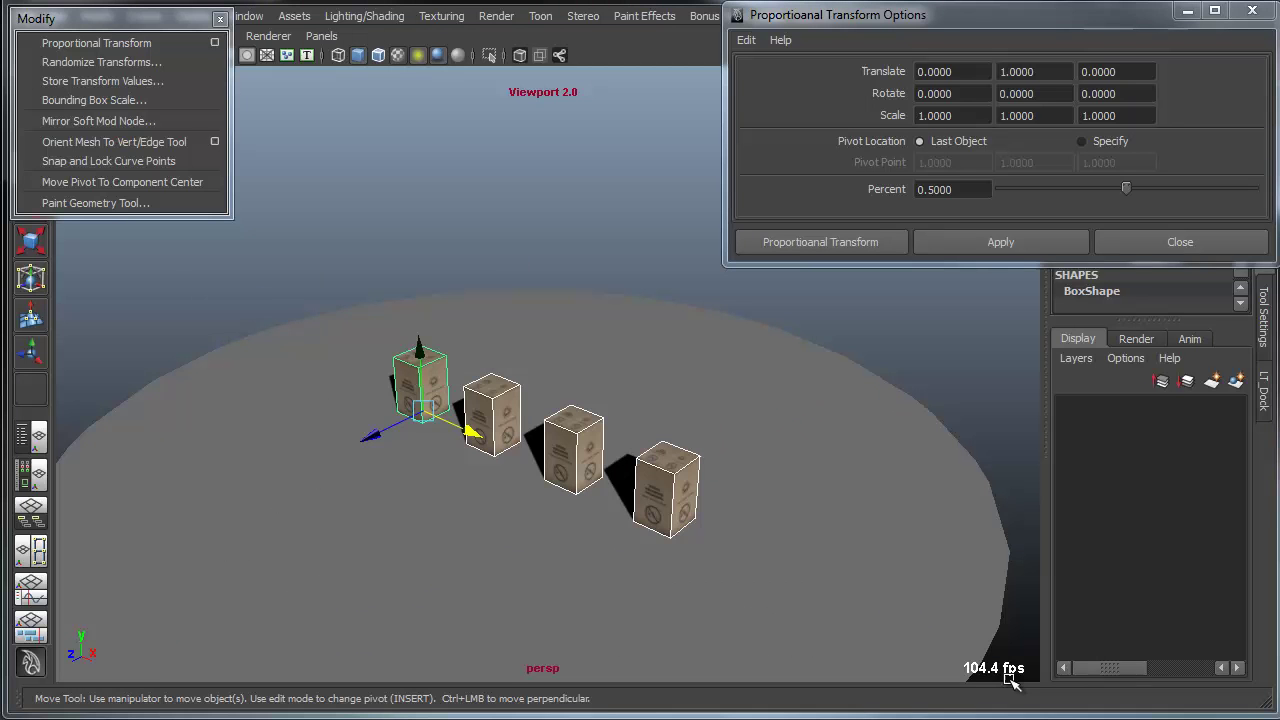
{"action": "left_click_drag", "start_coordinate": [472, 432], "coordinate": [627, 494]}
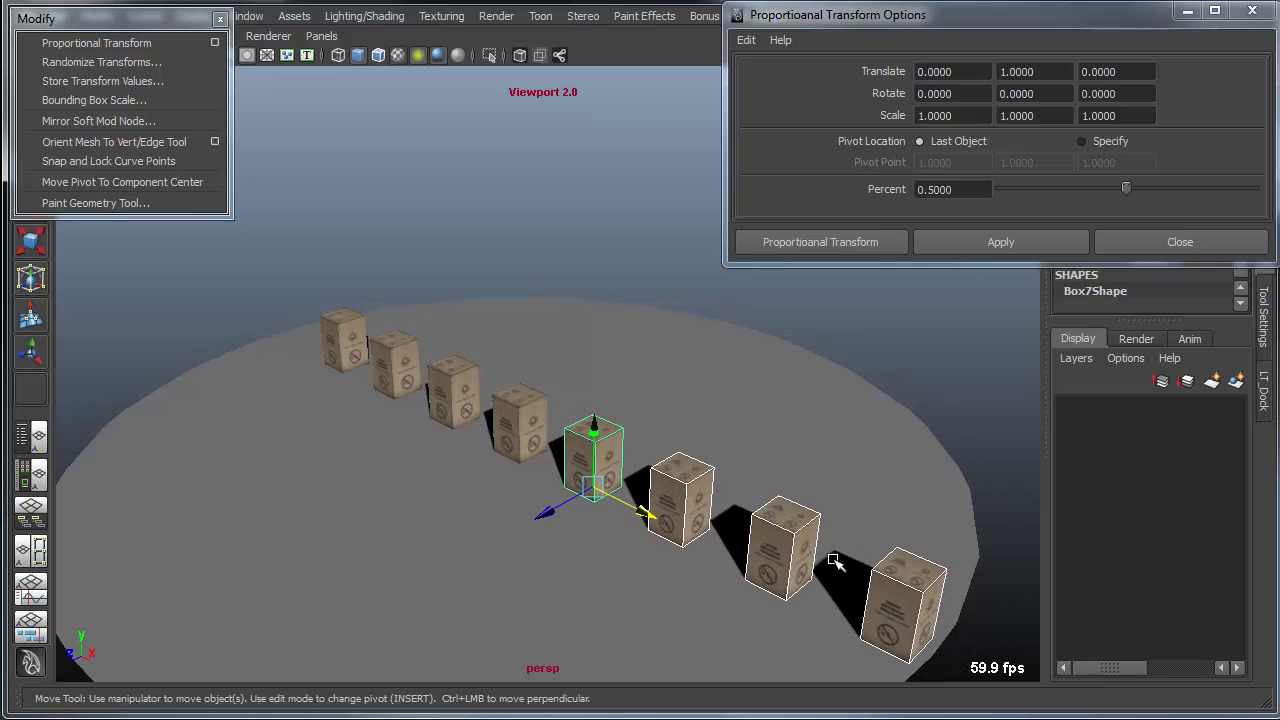
{"action": "left_click", "coordinate": [901, 584]}
{"action": "left_click", "coordinate": [778, 519]}
{"action": "left_click", "coordinate": [690, 475]}
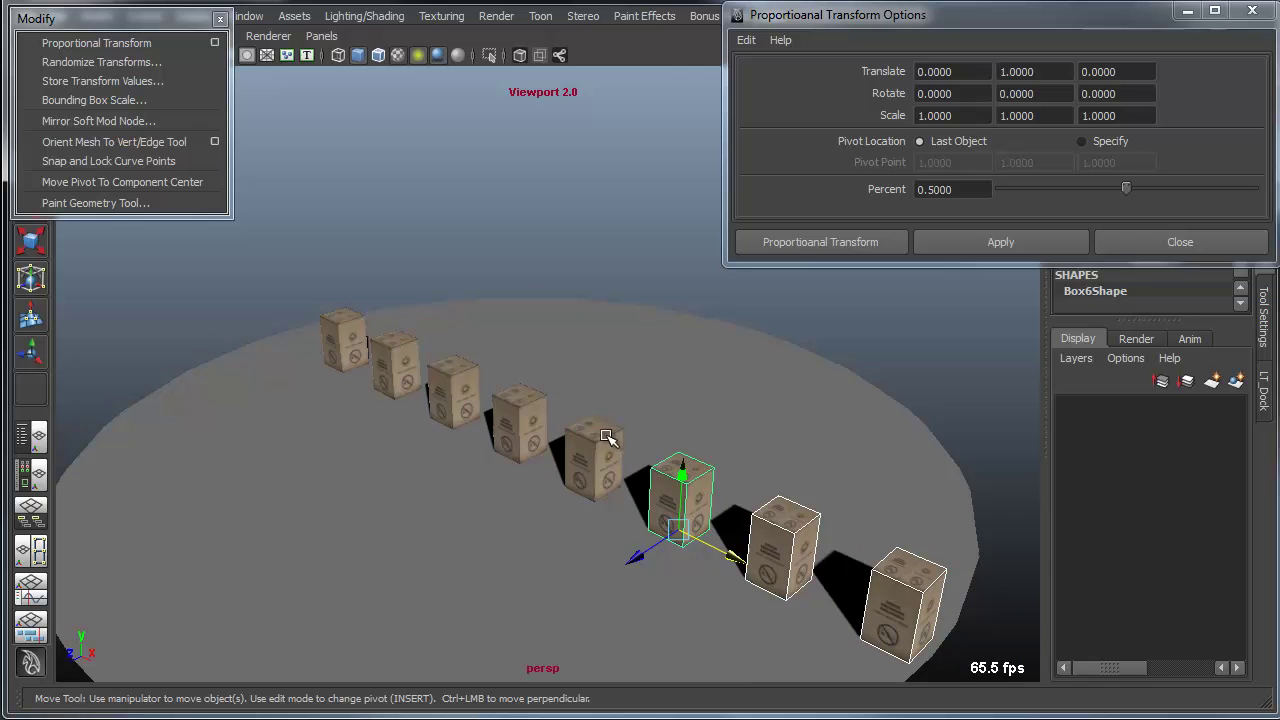
{"action": "left_click", "coordinate": [605, 437]}
{"action": "left_click", "coordinate": [528, 406]}
{"action": "left_click", "coordinate": [448, 372]}
{"action": "left_click", "coordinate": [408, 352]}
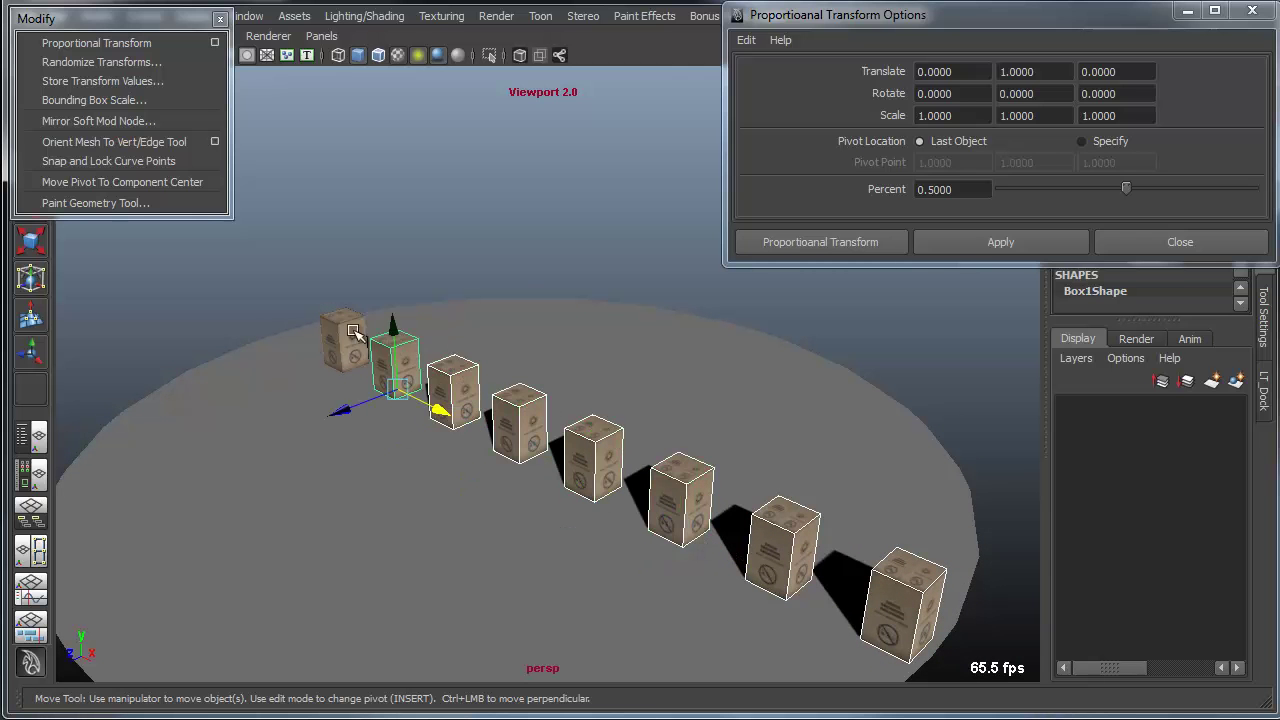
{"action": "left_click", "coordinate": [353, 332]}
- Set the proportional Y translation to 0, the Y rotation to 5 and the percent to 1, and apply the transform
{"action": "left_click", "coordinate": [1012, 72]}
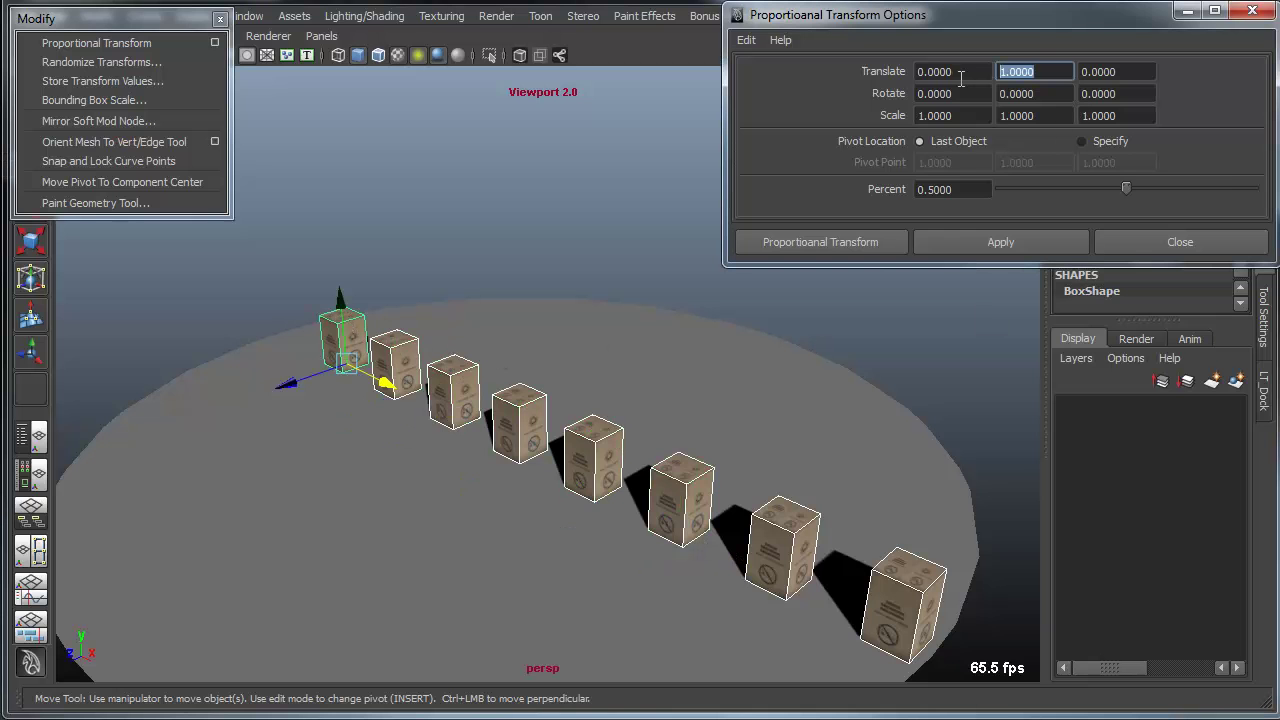
{"action": "key", "text": "Return"}
{"action": "left_click_drag", "start_coordinate": [1050, 94], "coordinate": [948, 87]}
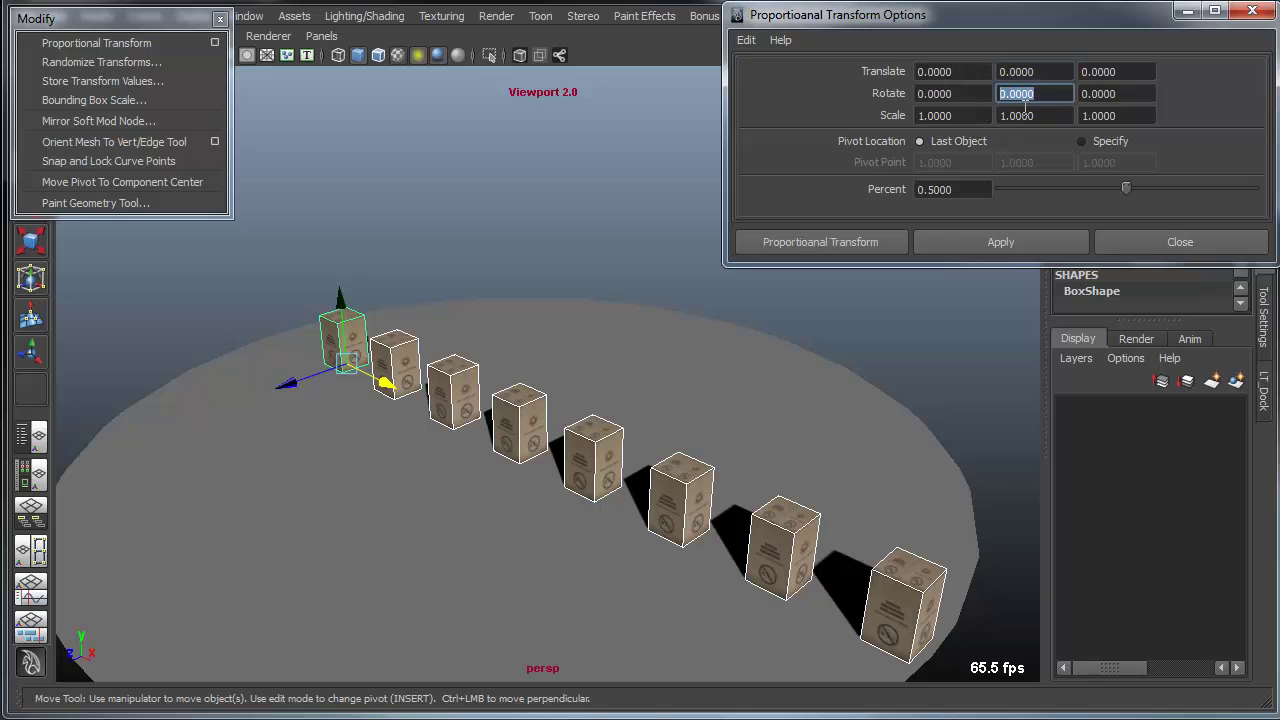
{"action": "type", "text": "5"}
{"action": "left_click", "coordinate": [1027, 242]}
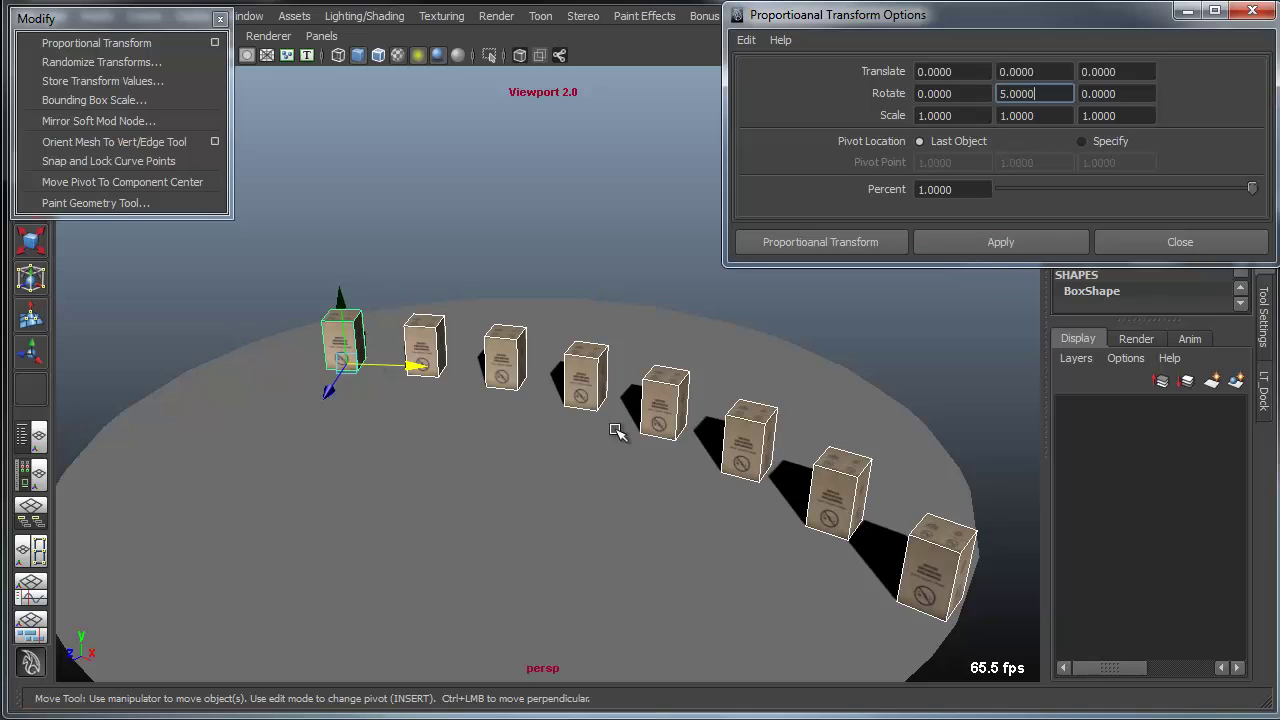
- Apply the proportional Y rotation of 5 three more times to curl the row around the last selected box
{"action": "left_click", "coordinate": [1002, 244]}
{"action": "left_click", "coordinate": [1004, 246]}
{"action": "left_click", "coordinate": [1004, 246]}
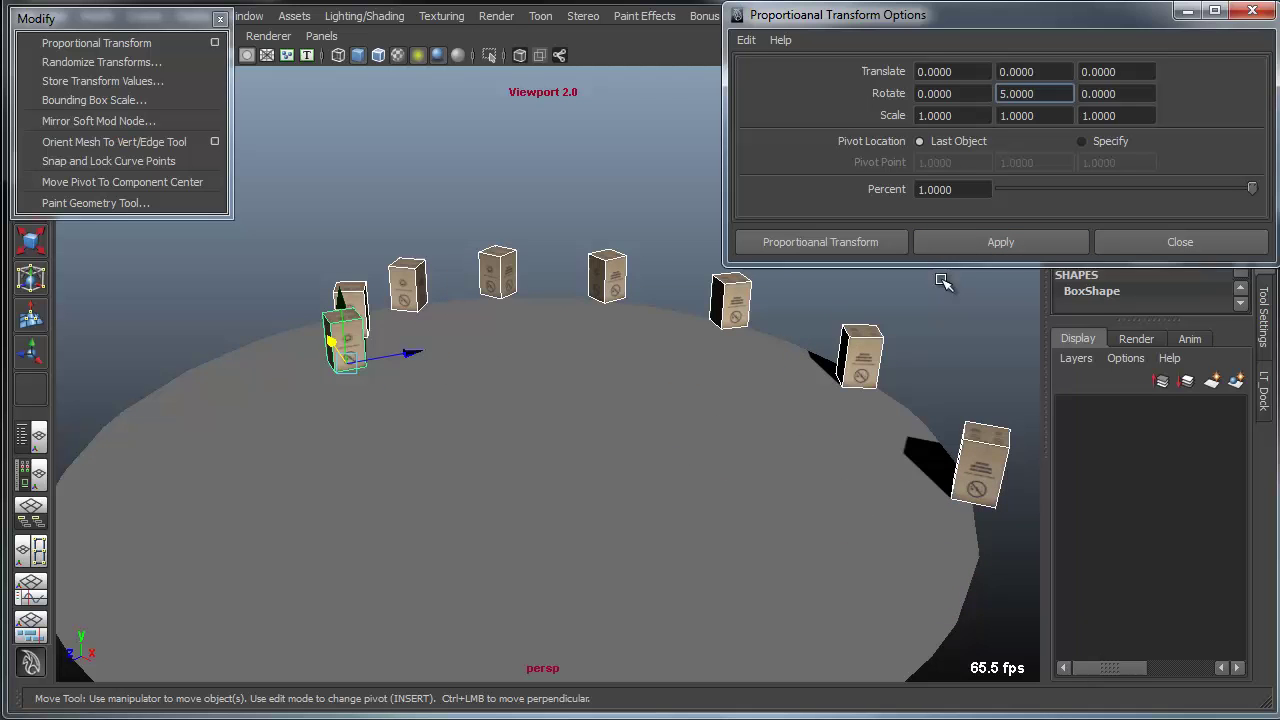
{"action": "left_click_drag", "start_coordinate": [557, 480], "coordinate": [433, 460], "text": "alt"}
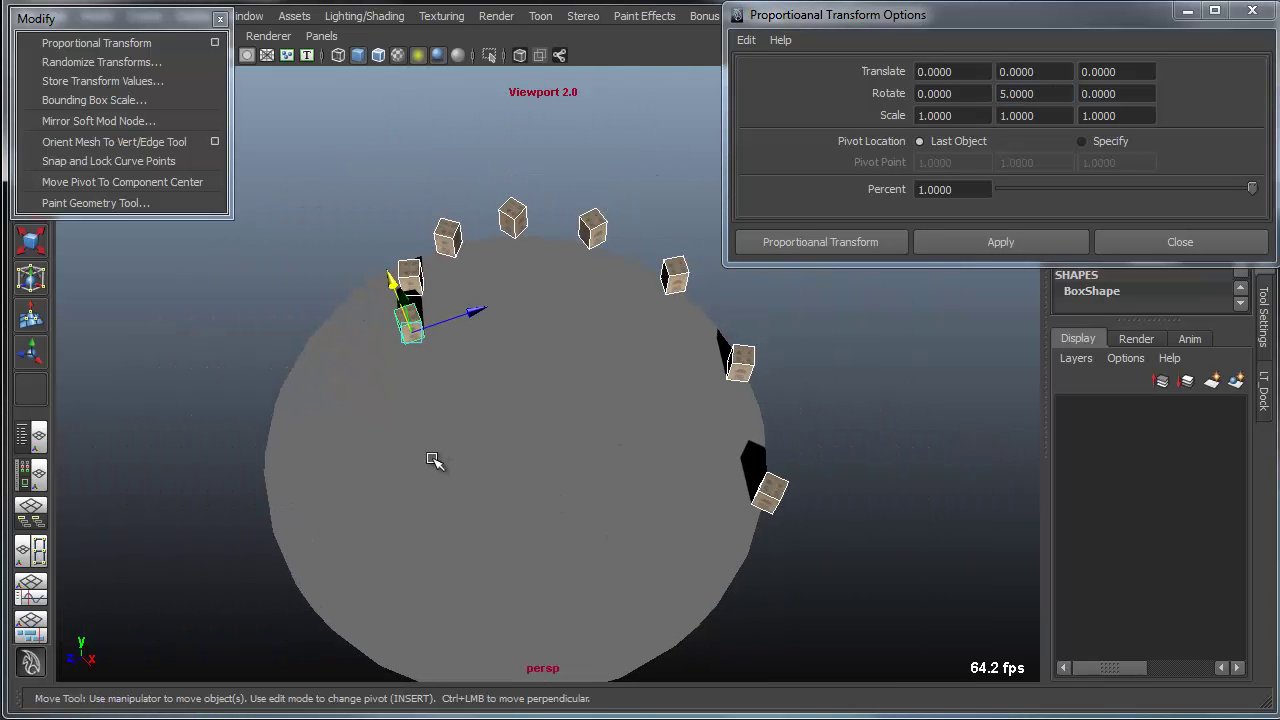
- Undo the proportional rotations of the eight boxes back to the straight row
{"action": "key", "text": "ctrl+z"}
{"action": "key", "text": "ctrl+z"}
{"action": "key", "text": "ctrl+z"}
{"action": "key", "text": "ctrl+z"}
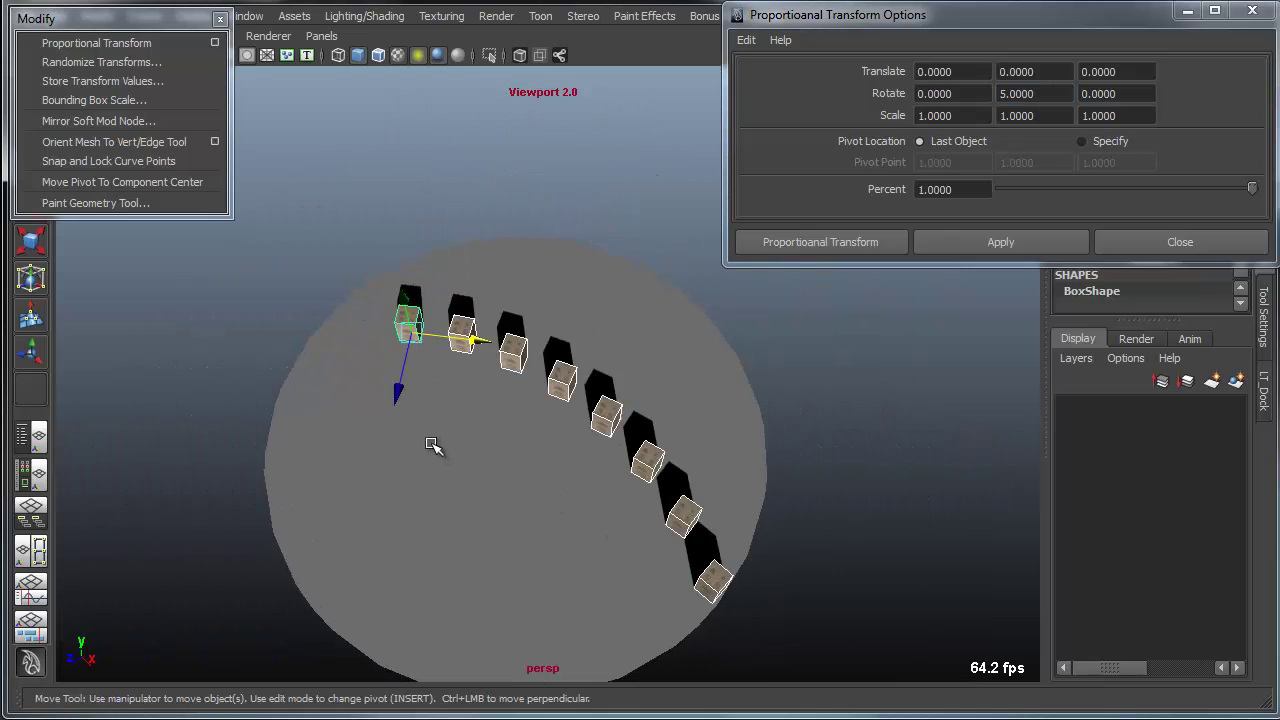
{"action": "left_click_drag", "start_coordinate": [430, 445], "coordinate": [528, 353], "text": "alt"}
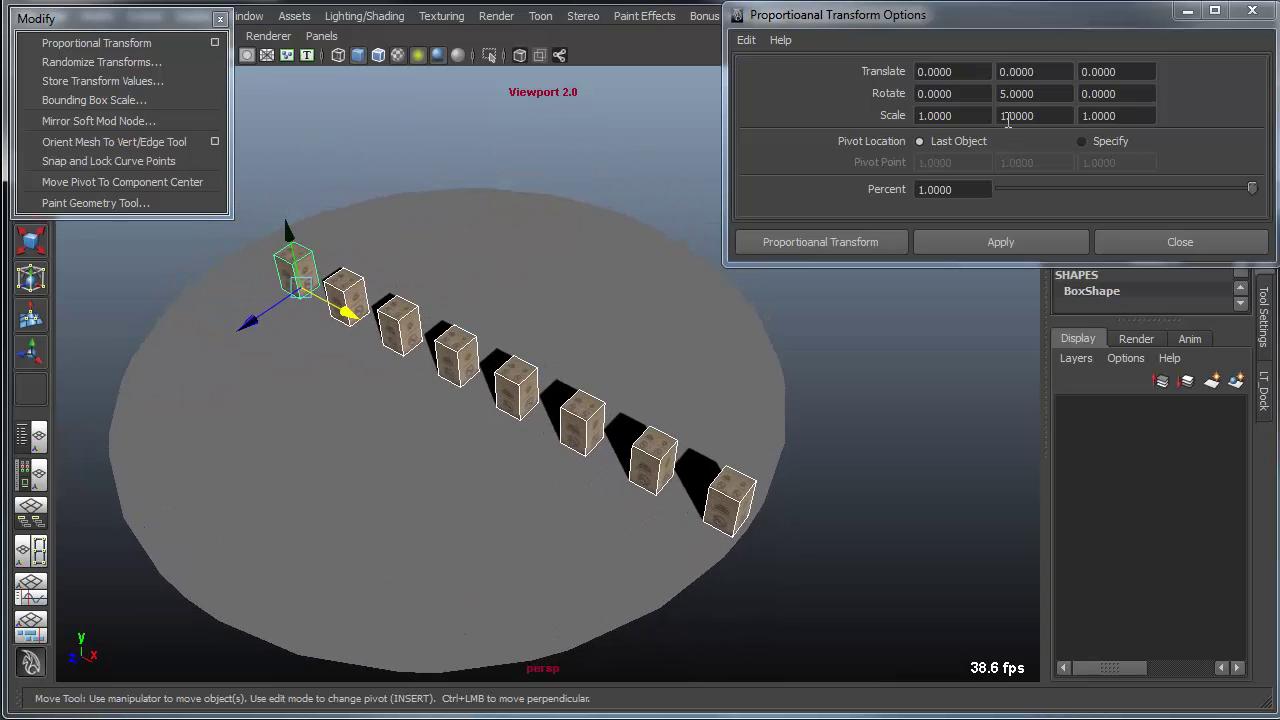
- Switch the pivot location to Specify and set the pivot point to 0, 0, 0
{"action": "left_click", "coordinate": [1081, 141]}
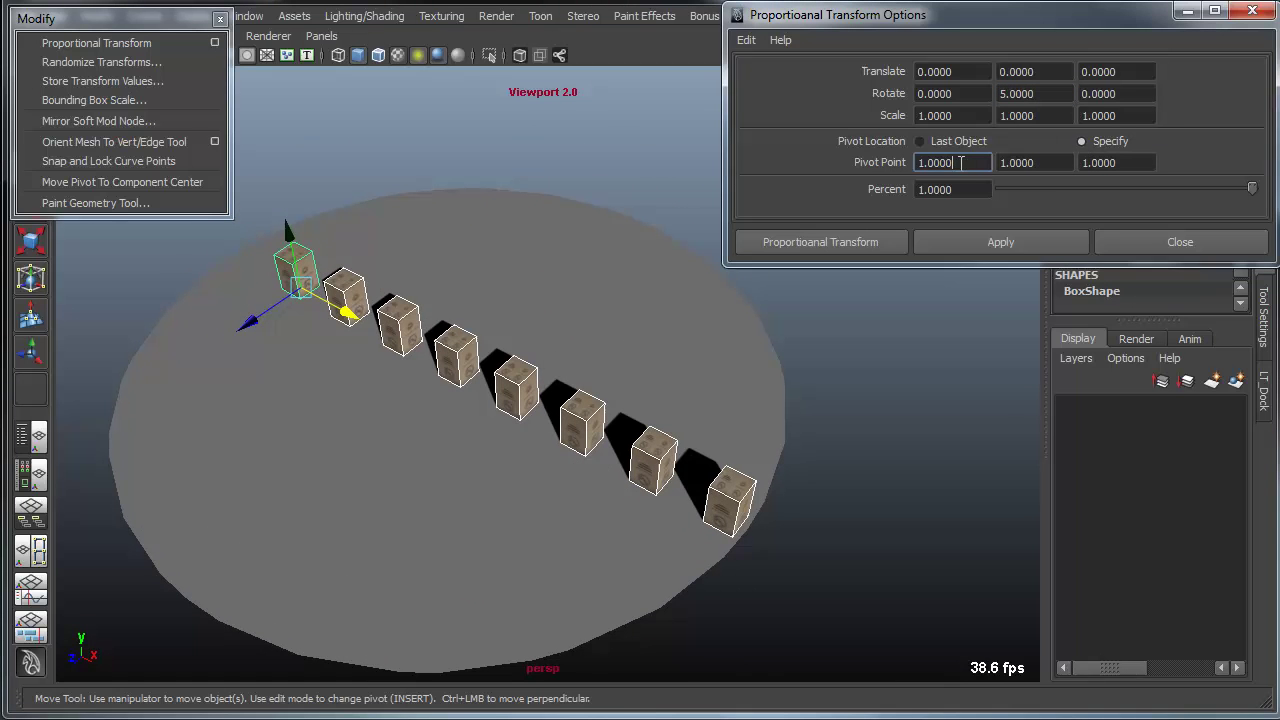
{"action": "left_click_drag", "start_coordinate": [960, 163], "coordinate": [846, 172]}
{"action": "type", "text": "0"}
{"action": "key", "text": "Tab"}
{"action": "type", "text": "0"}
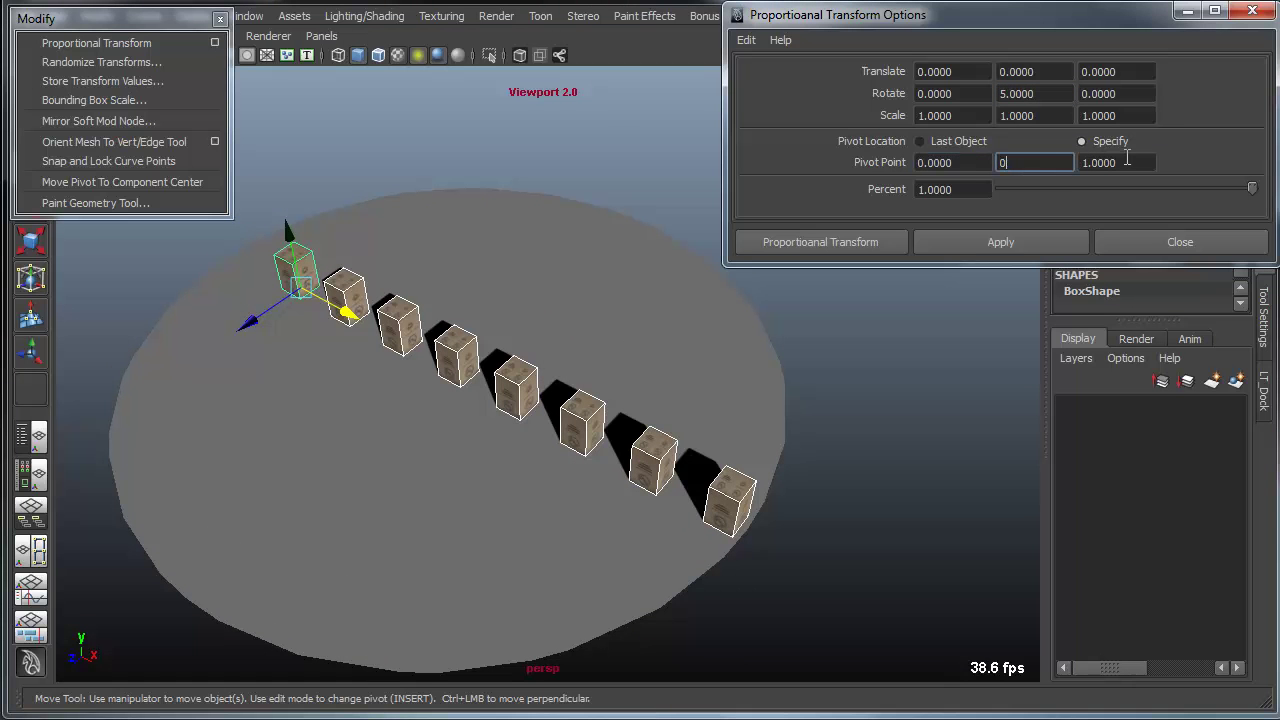
{"action": "key", "text": "Tab"}
{"action": "type", "text": "0"}
- Apply the proportional Y rotation of 5 repeatedly to swirl the eight boxes around the specified origin pivot
{"action": "left_click", "coordinate": [986, 240]}
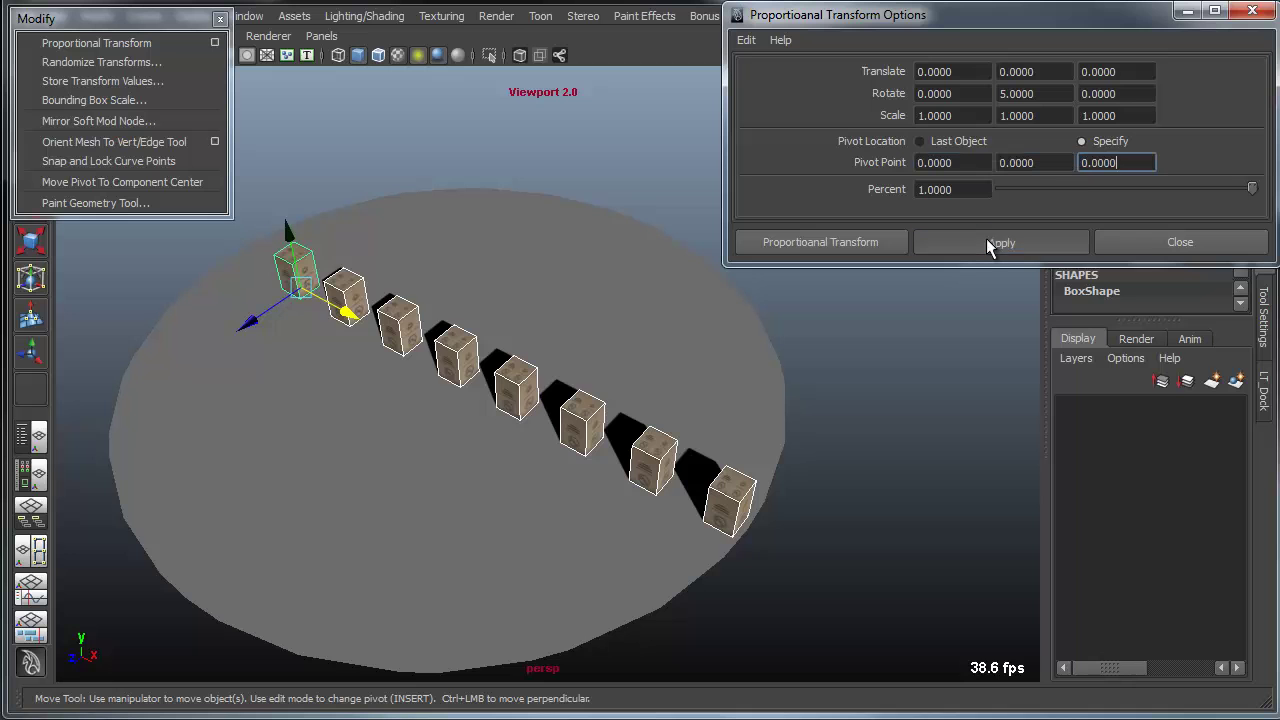
{"action": "left_click", "coordinate": [986, 242]}
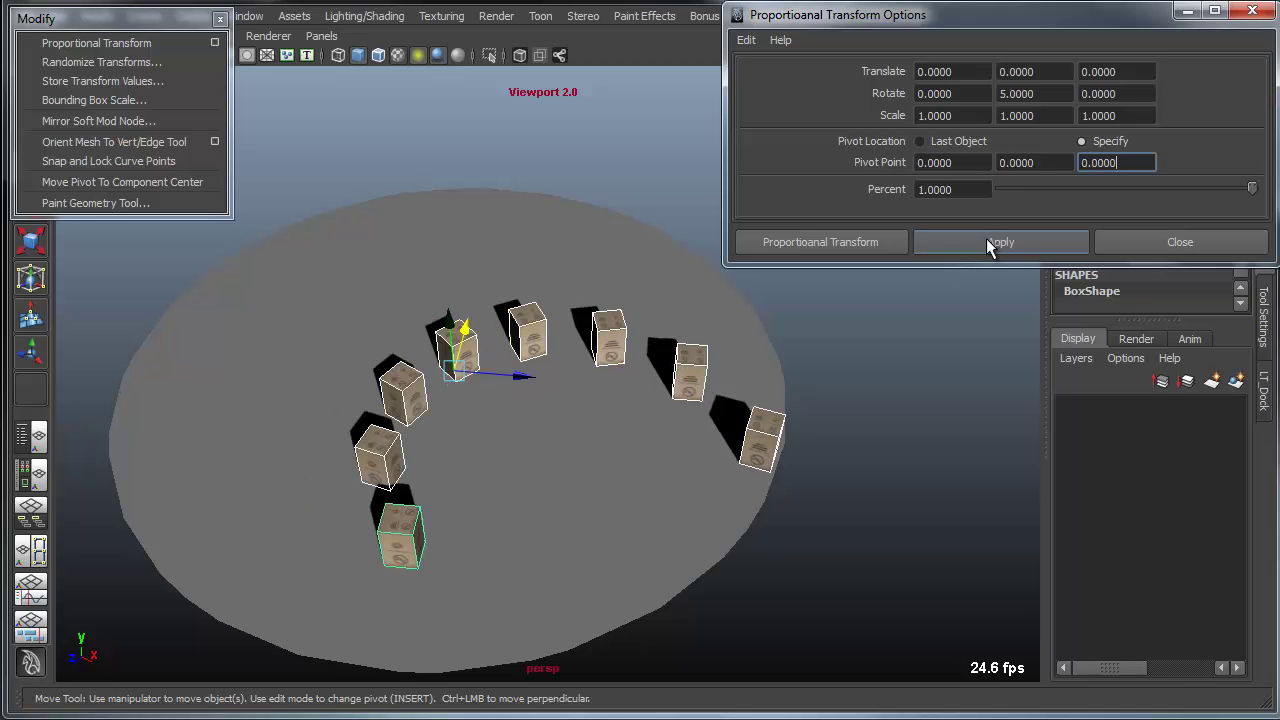
{"action": "left_click", "coordinate": [986, 242]}
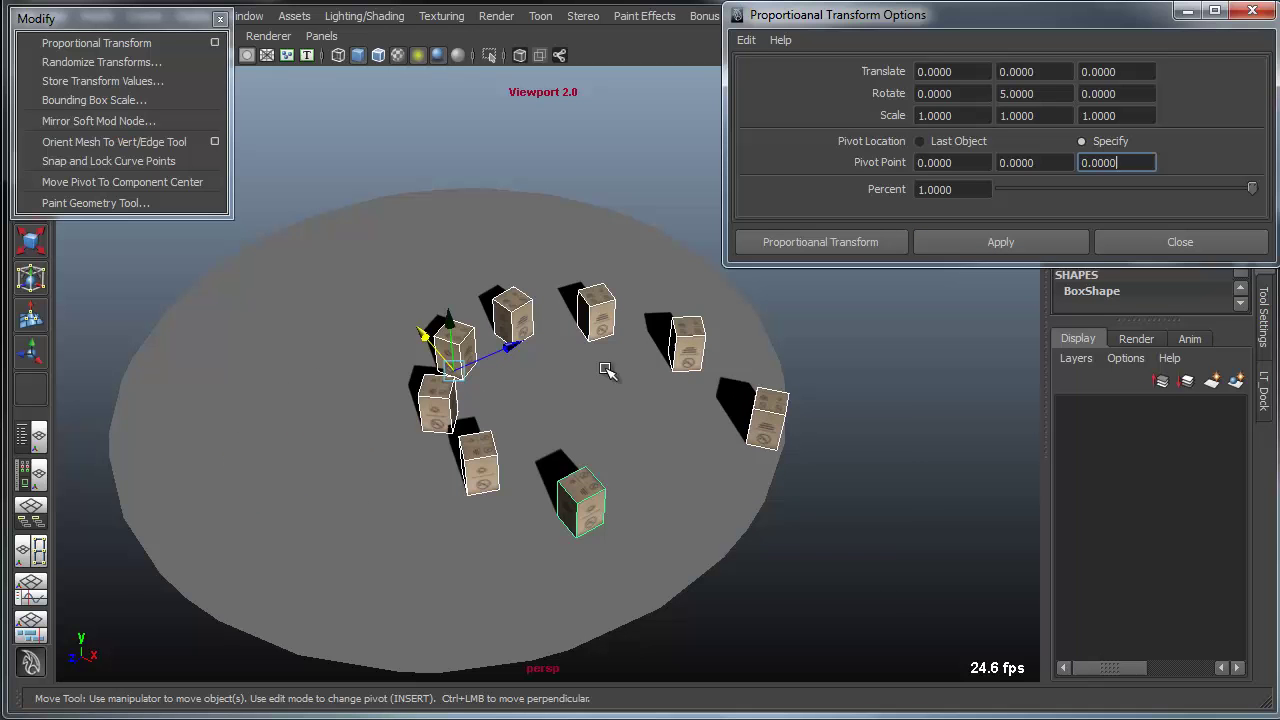
- Undo the rotations around the specified pivot to bring the eight boxes back into a straight row
{"action": "right_click_drag", "start_coordinate": [586, 386], "coordinate": [609, 392], "text": "alt"}
{"action": "key", "text": "z"}
{"action": "key", "text": "z"}
{"action": "key", "text": "ctrl+z"}
{"action": "key", "text": "ctrl+z"}
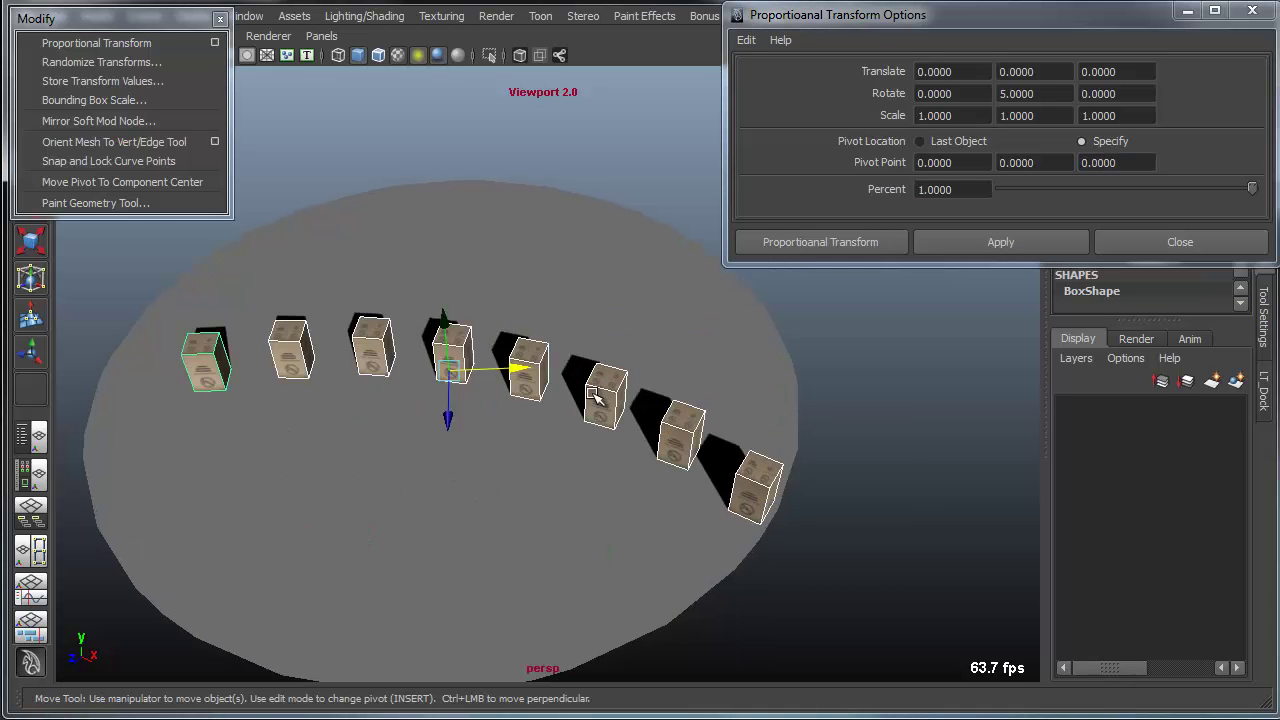
{"action": "left_click_drag", "start_coordinate": [480, 423], "coordinate": [458, 390], "text": "alt"}
{"action": "middle_click_drag", "start_coordinate": [459, 389], "coordinate": [485, 393], "text": "alt"}
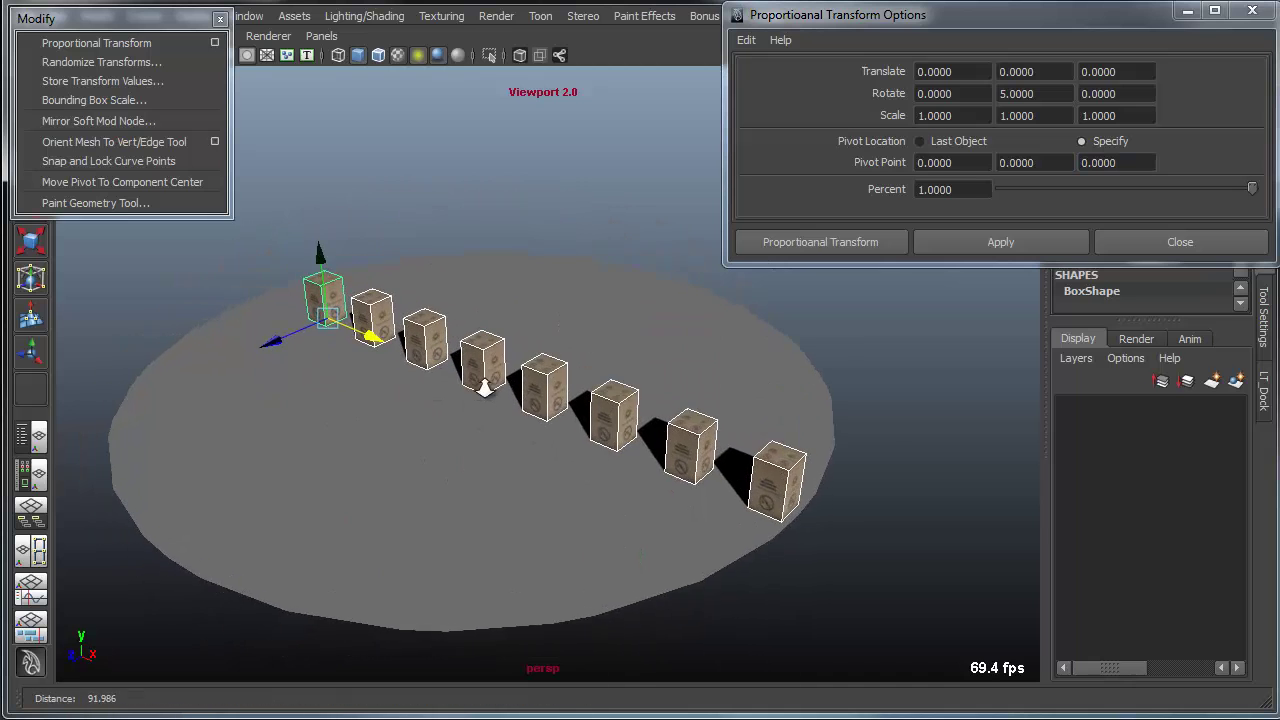
{"action": "right_click_drag", "start_coordinate": [485, 393], "coordinate": [568, 398], "text": "alt"}
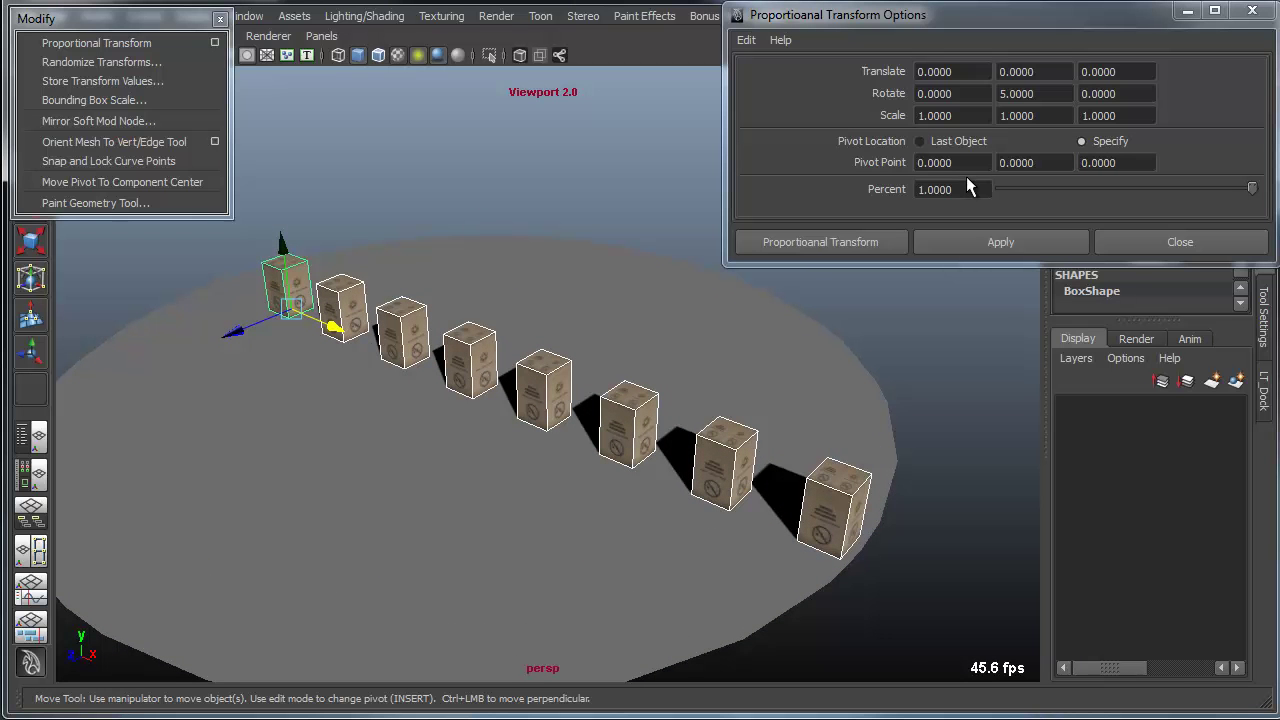